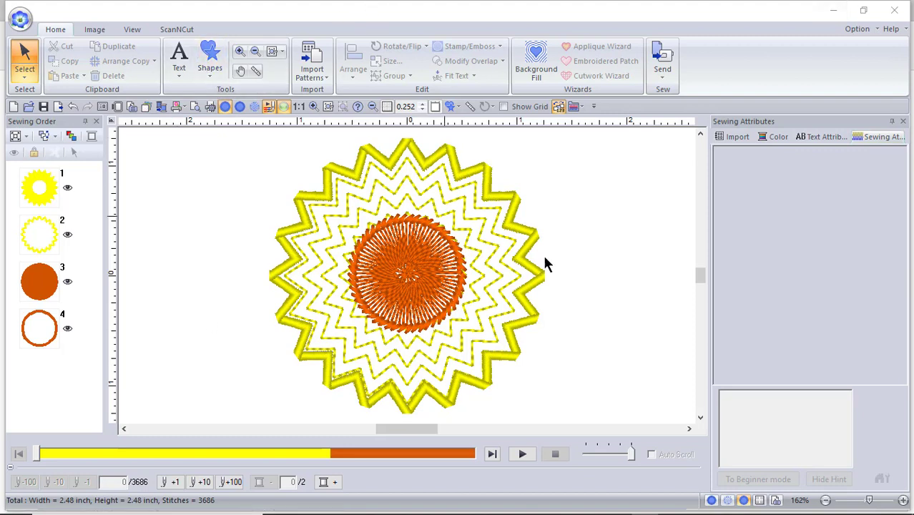
Save the current sunflower design as a new file named 'sunflower 2'
click(20, 18)
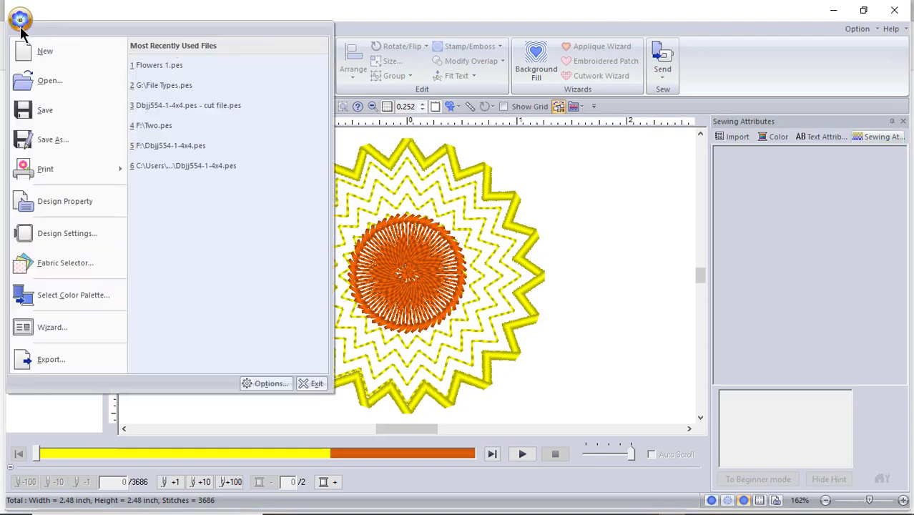
click(769, 248)
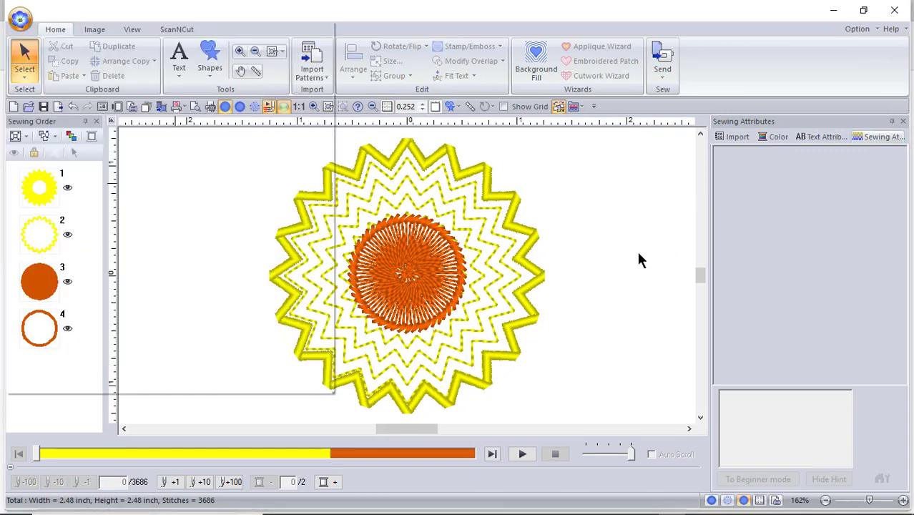
click(20, 20)
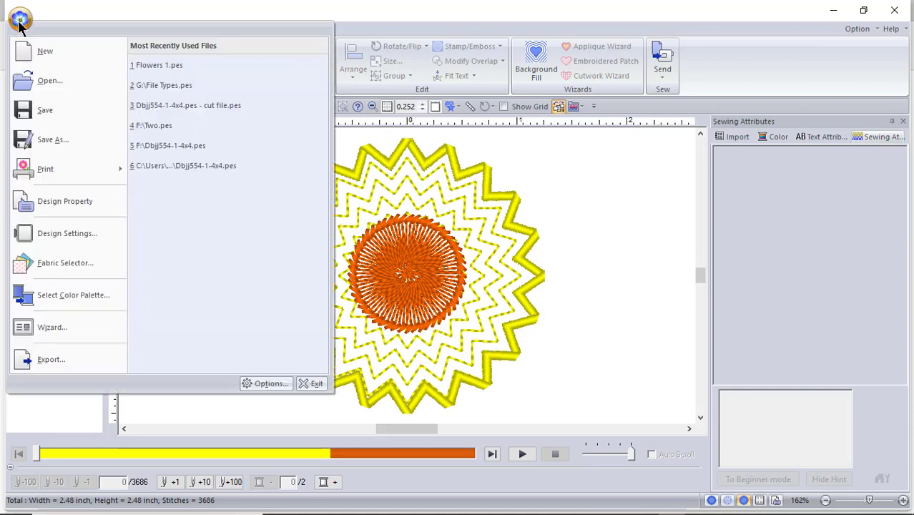
click(43, 139)
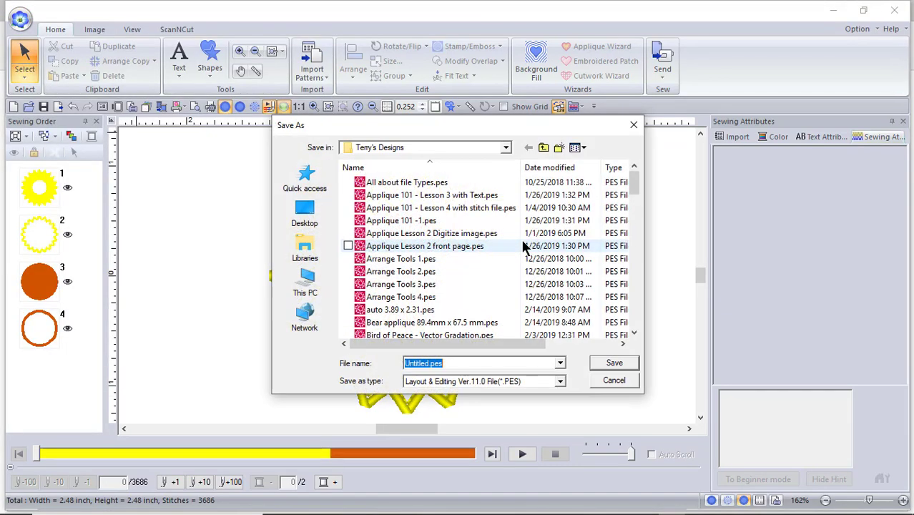
text(s)
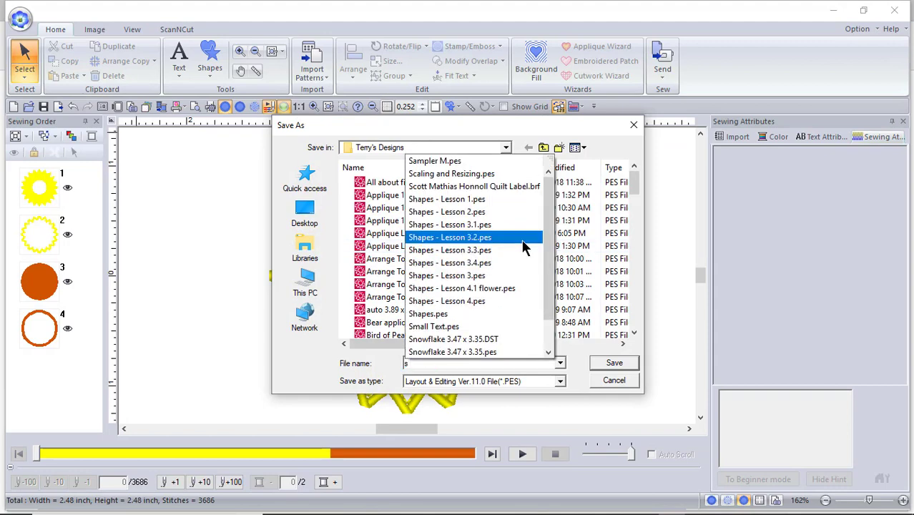
text(unflower 2)
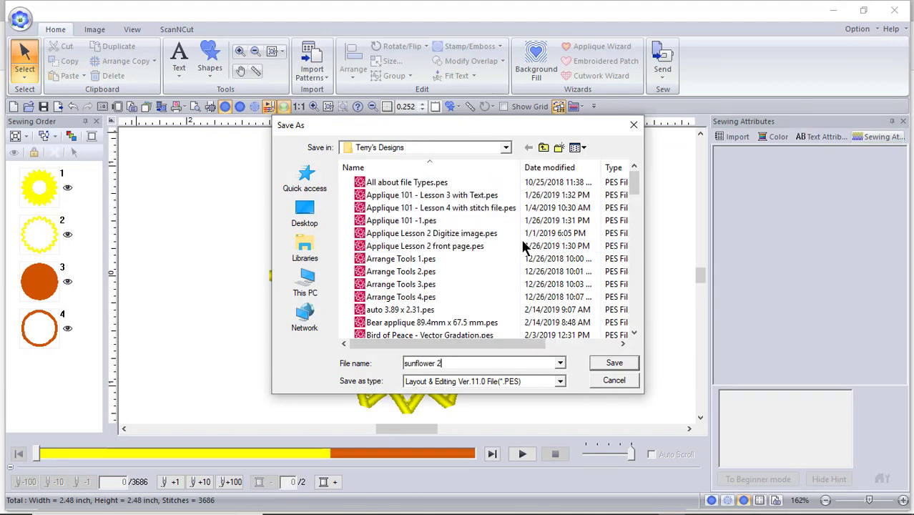
key(Return)
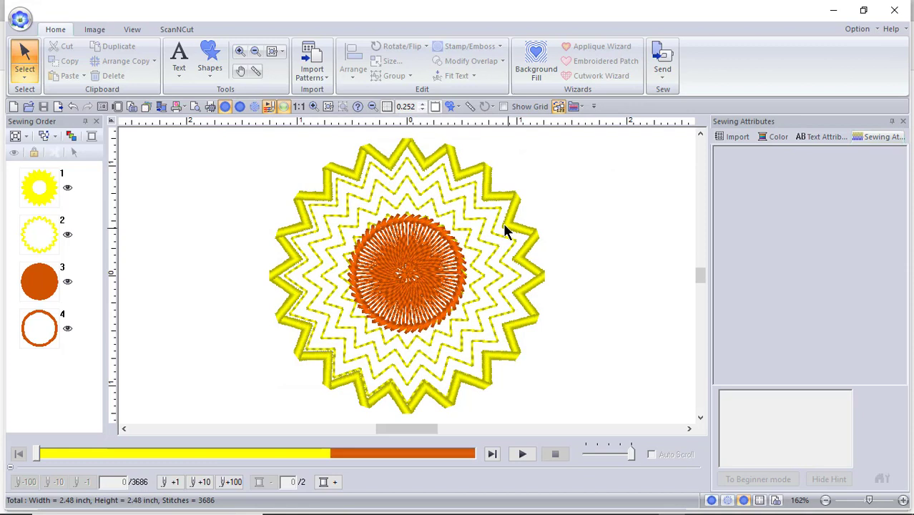
Open the recent Flowers 1.pes design and box-select all four flowers
click(19, 22)
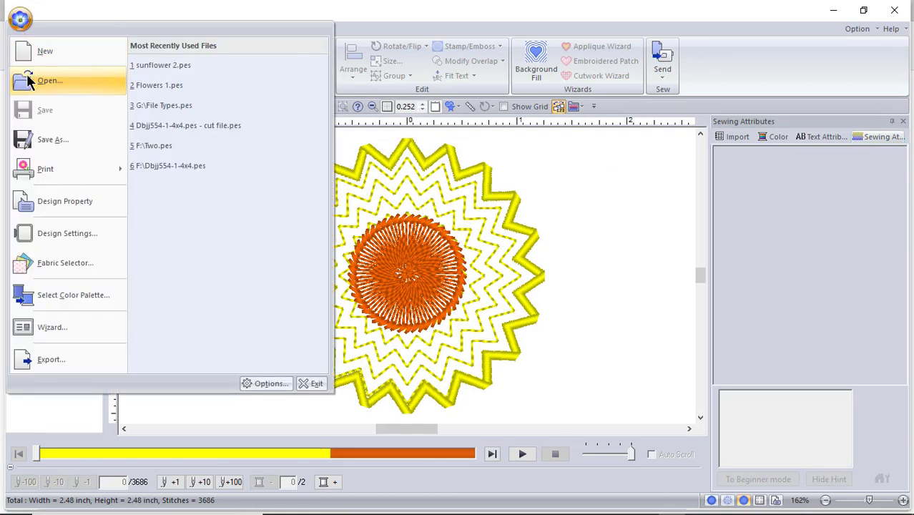
click(163, 85)
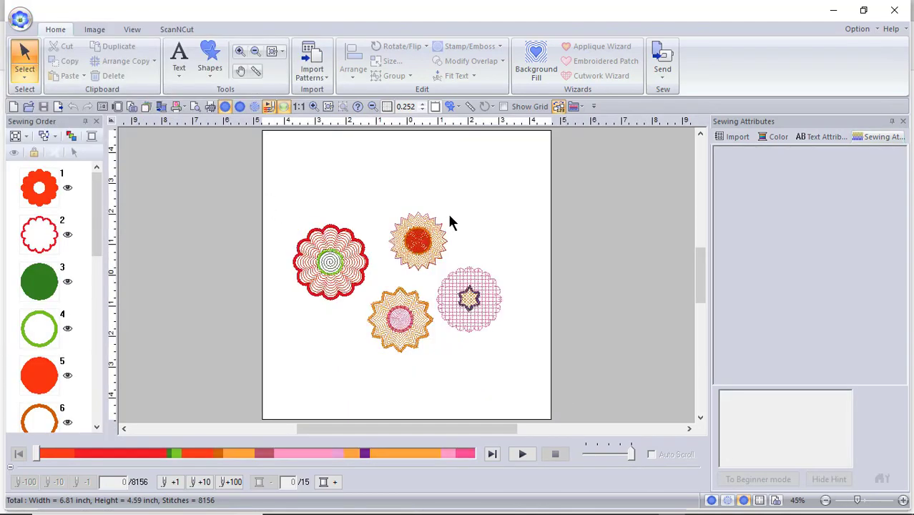
drag(253, 199, 557, 391)
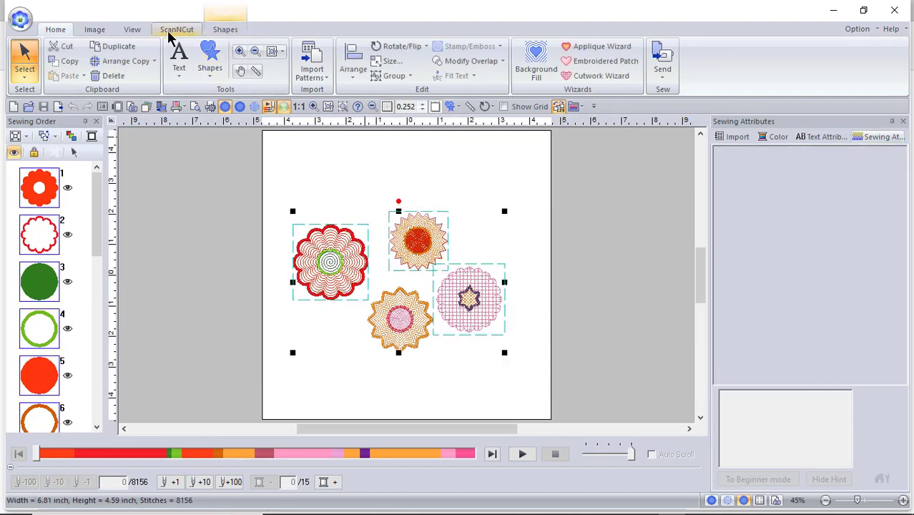
Zoom to the selected flowers, deselect them, and start a new blank design
click(282, 52)
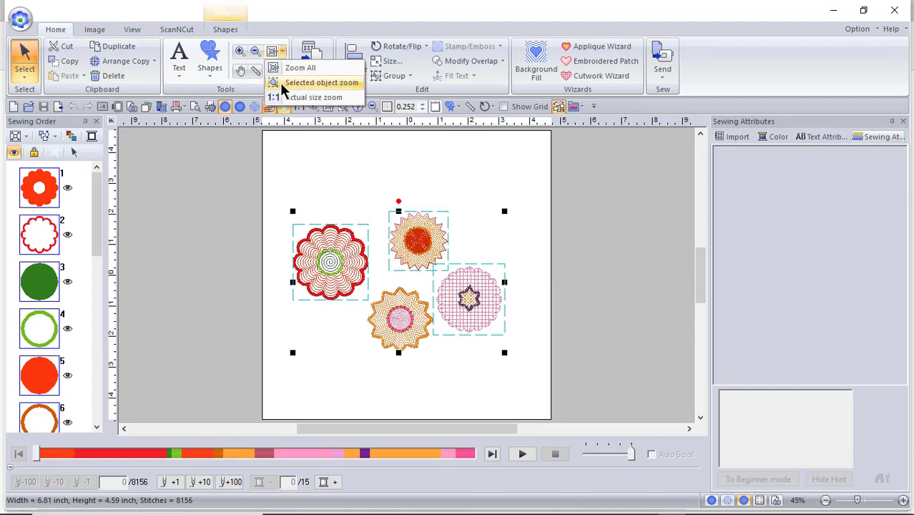
click(321, 82)
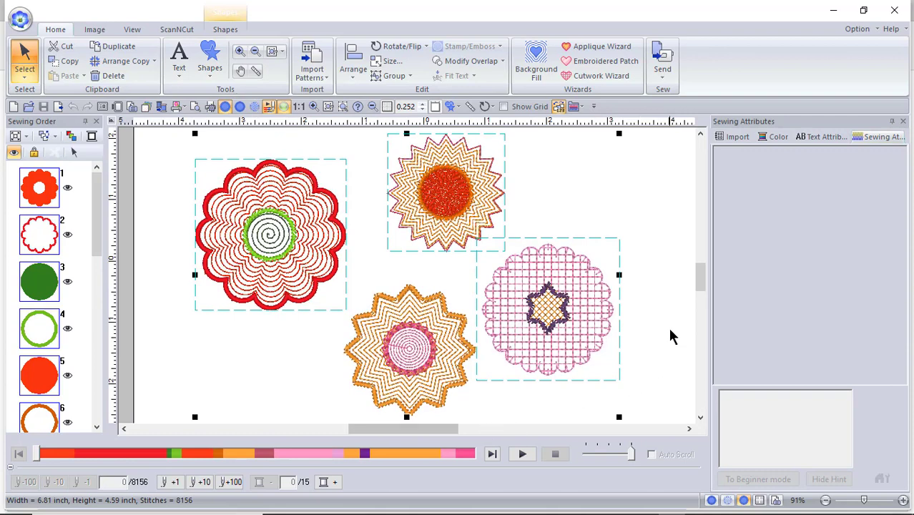
click(639, 230)
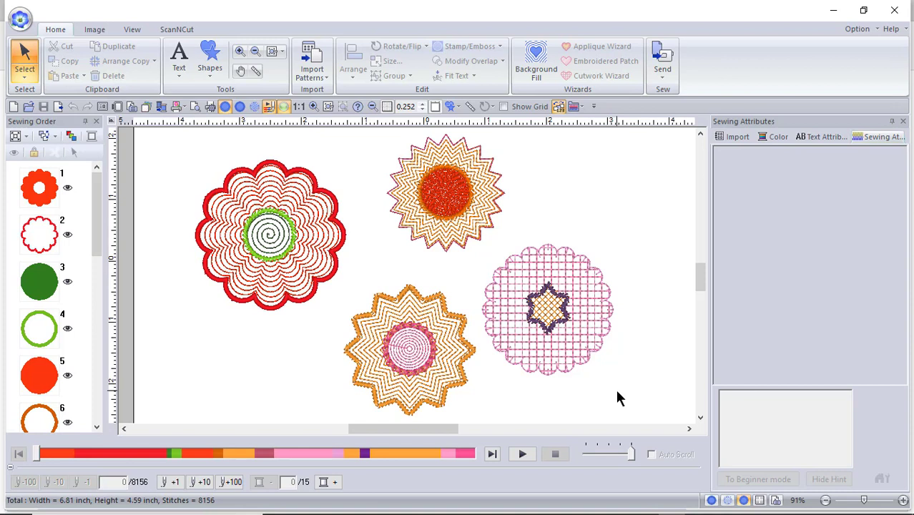
click(15, 20)
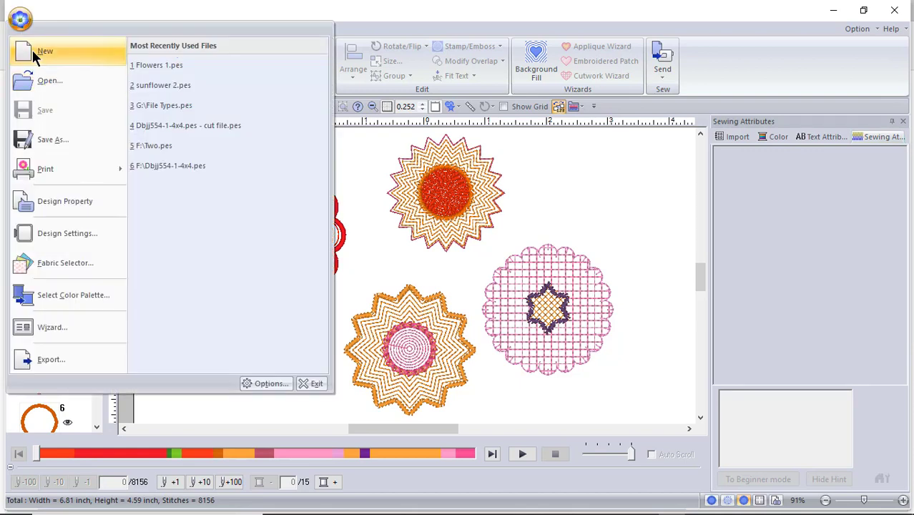
click(408, 326)
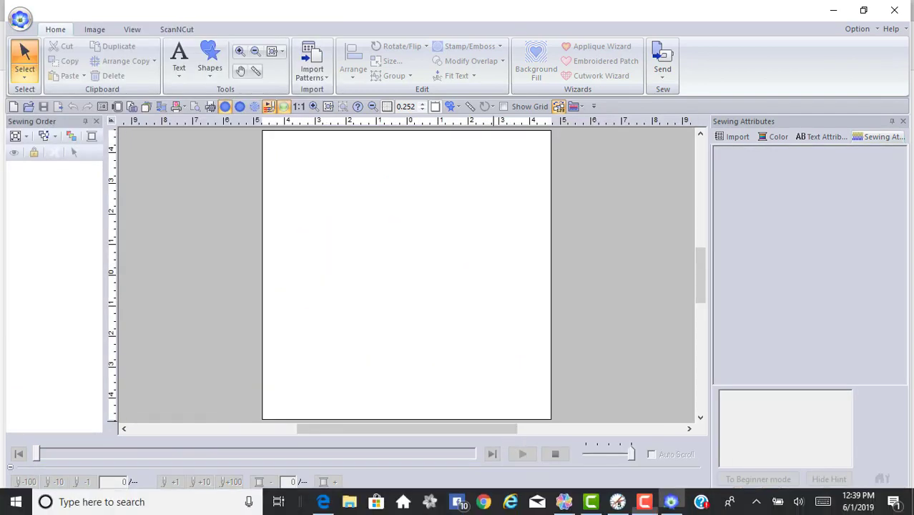
In CanvasWorkspace, delete the sunburst-and-circle design from Flower 2 and open the Shapes library
mouse_move(572, 509)
click(586, 436)
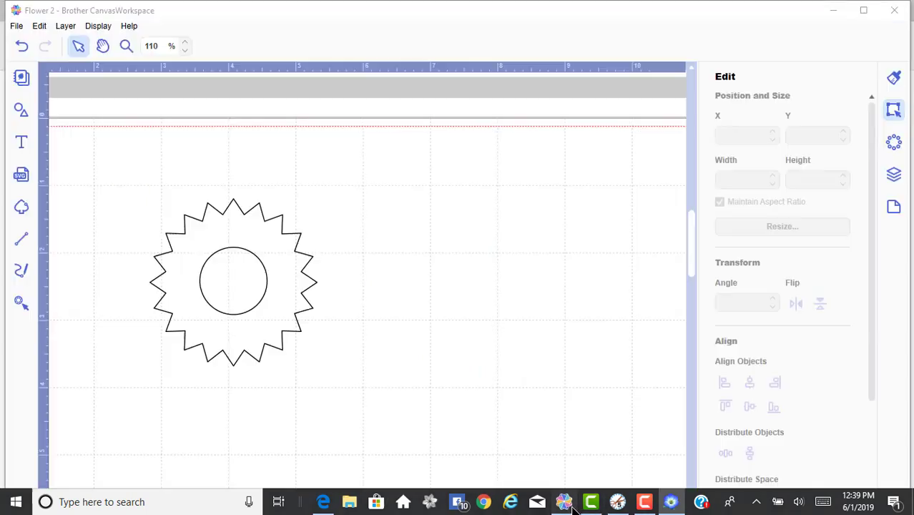
drag(83, 172, 370, 417)
key(Delete)
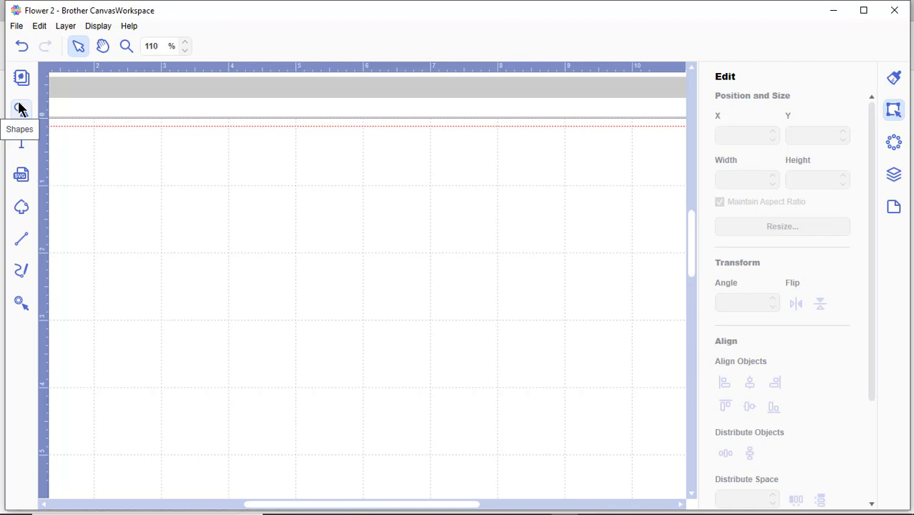
click(19, 107)
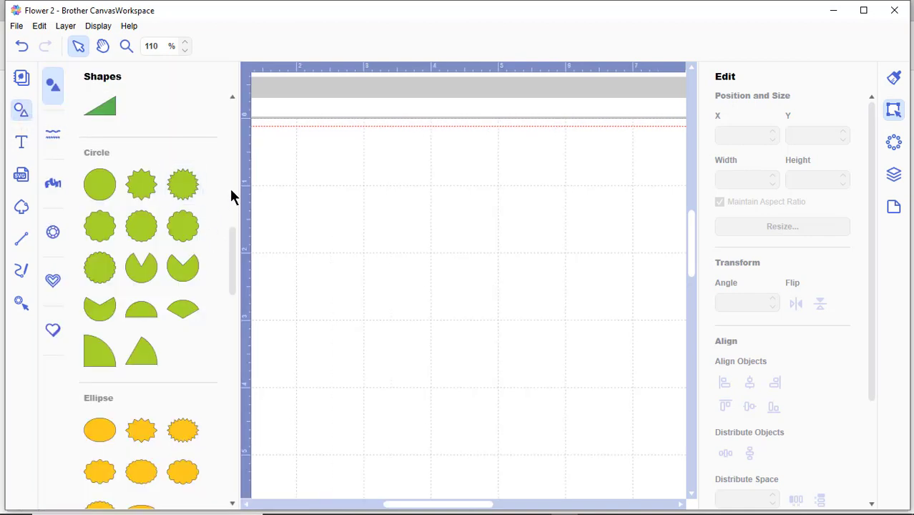
Add a scalloped circle, then a plain circle resized to 1.57 inches placed inside it
click(187, 229)
drag(354, 265, 450, 296)
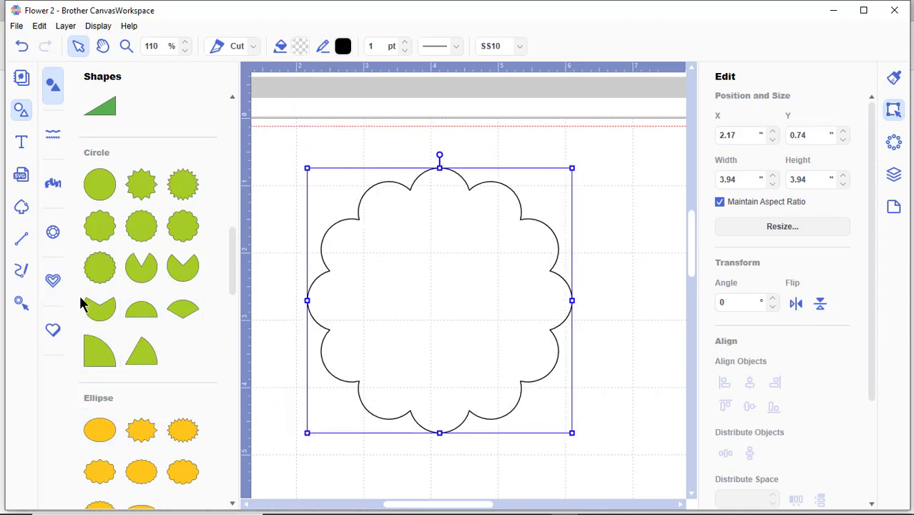
click(108, 198)
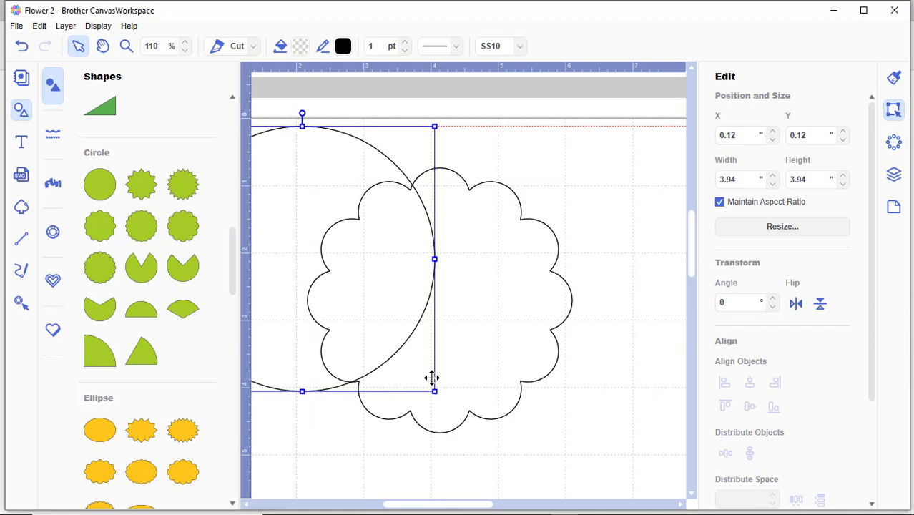
drag(434, 390, 304, 260)
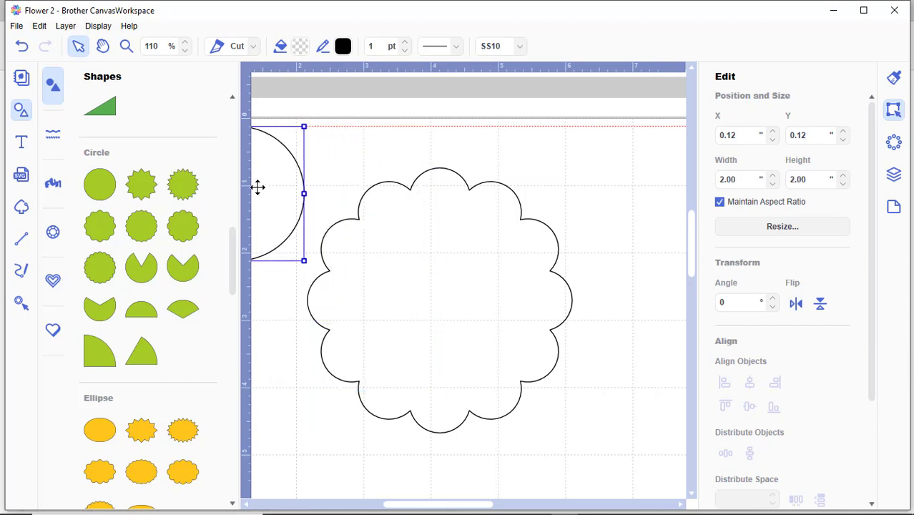
drag(260, 187, 461, 297)
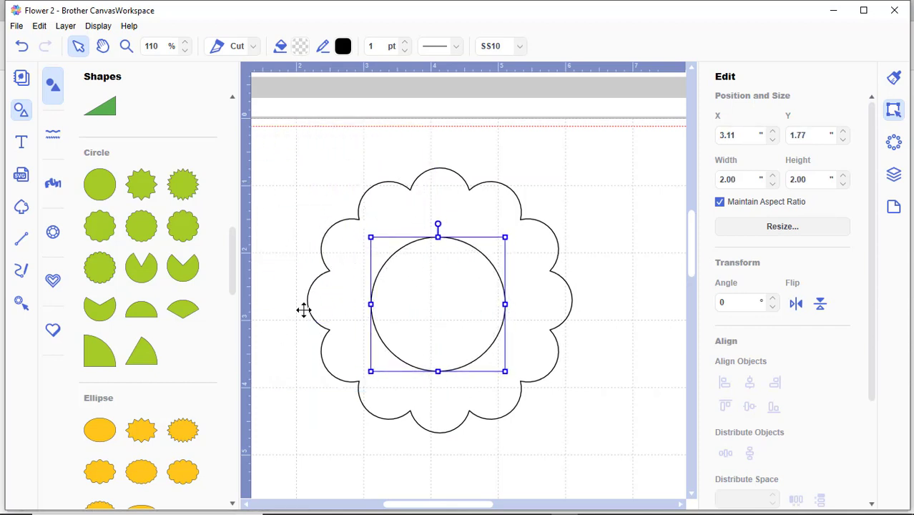
click(20, 113)
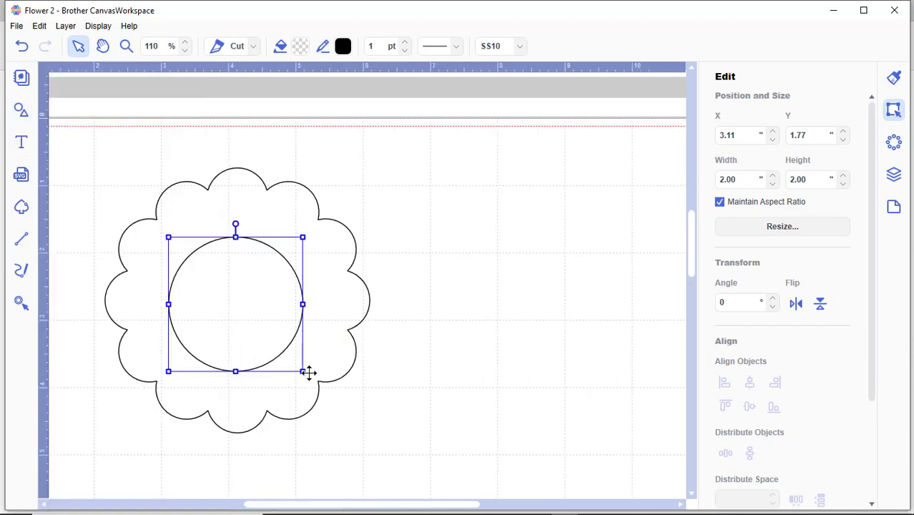
drag(303, 371, 274, 342)
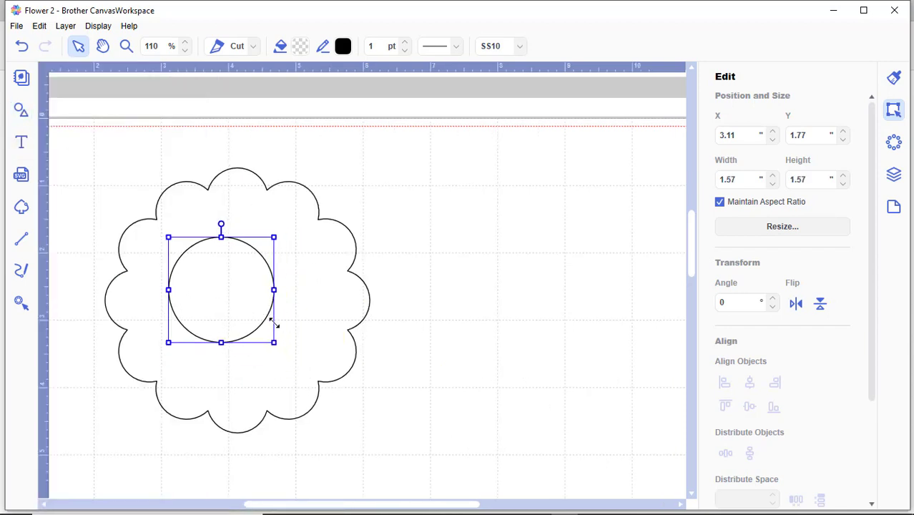
Shrink the scalloped flower outline to 2.94 inches
click(299, 198)
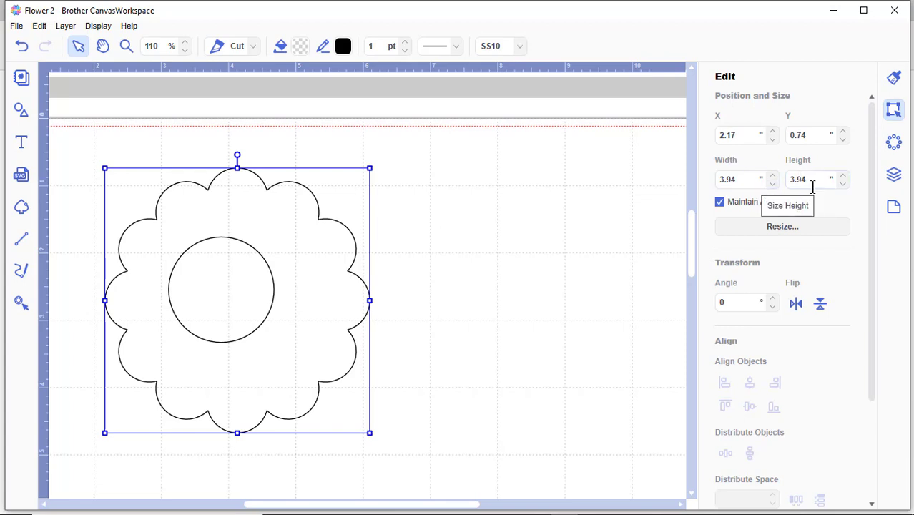
click(773, 184)
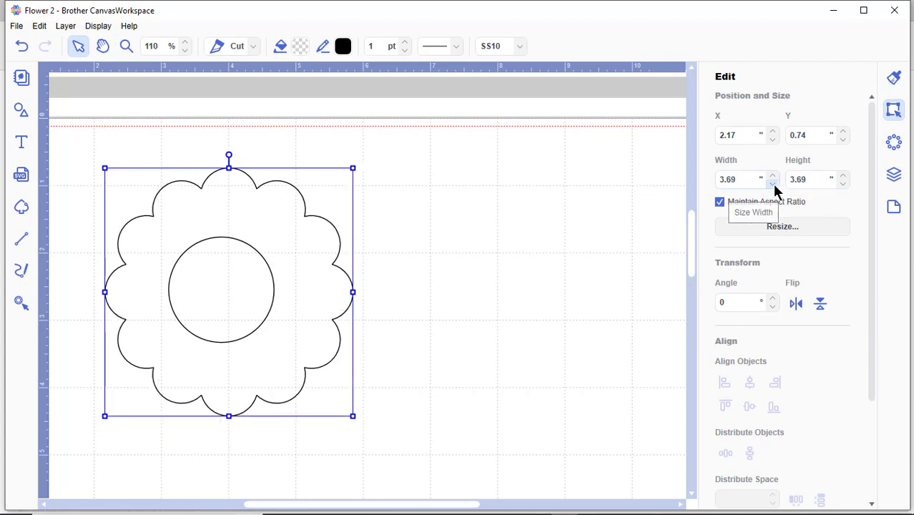
click(772, 183)
click(773, 184)
click(772, 183)
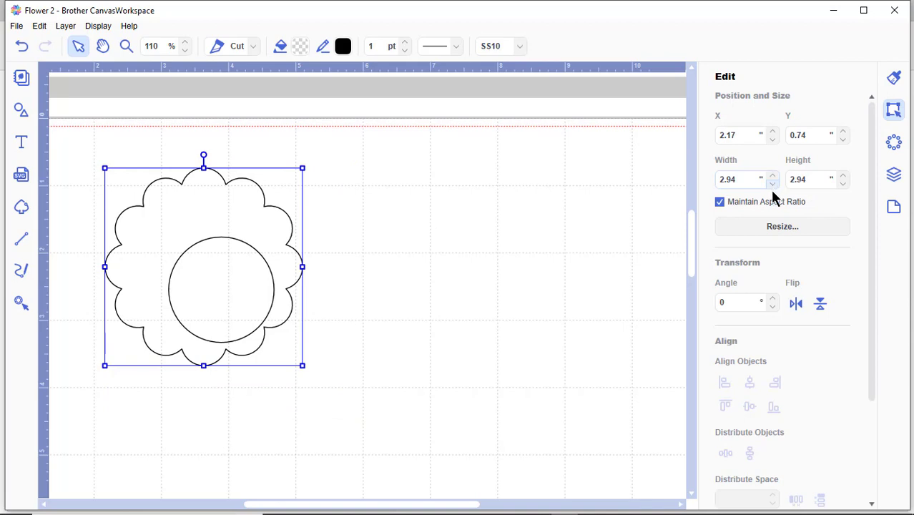
Resize the inner circle to 1.05 inches, then select both shapes
click(226, 305)
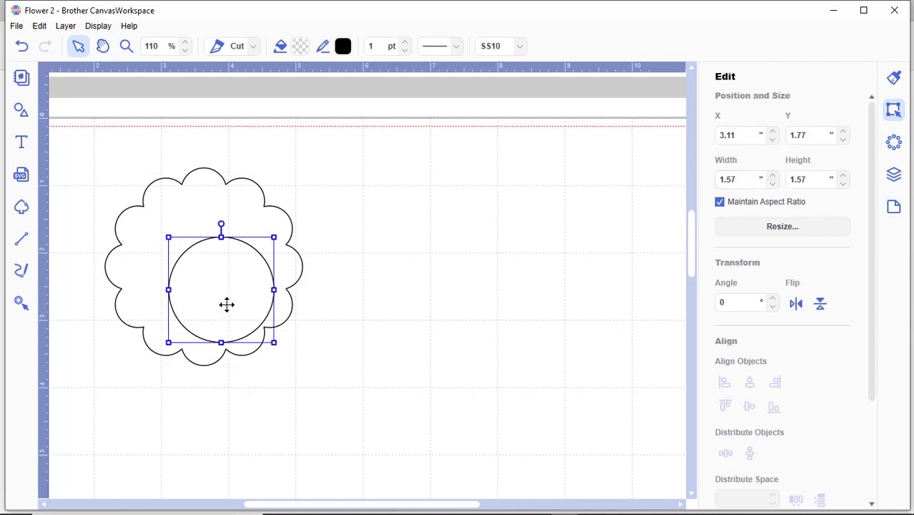
drag(273, 343, 239, 309)
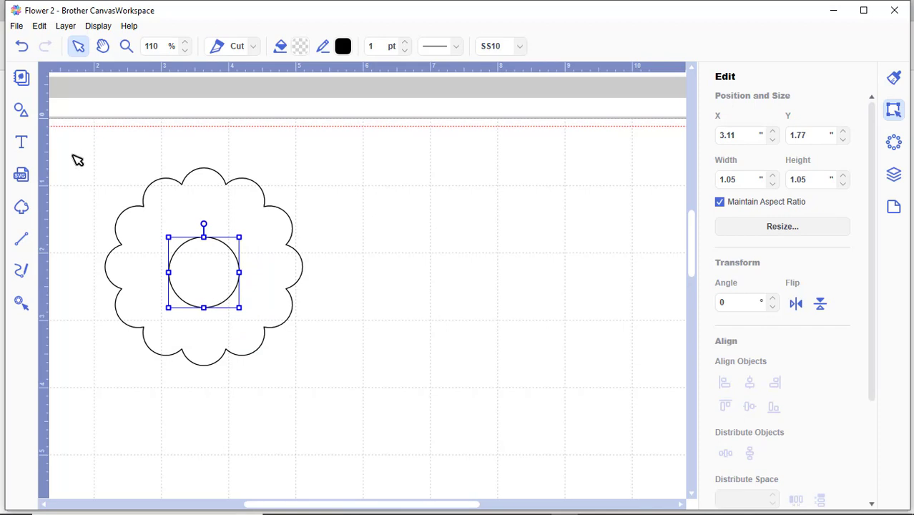
drag(72, 152, 418, 416)
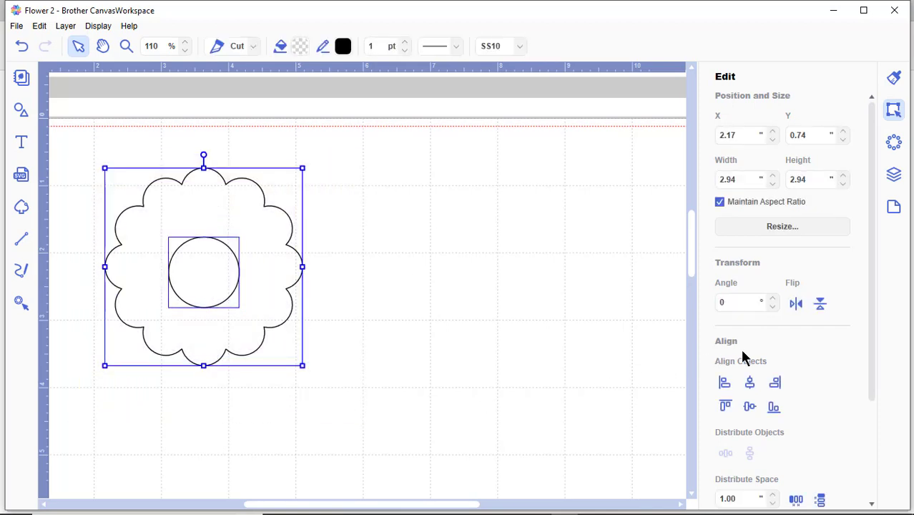
Align the circle to the flower's centre, then nudge it up to Y 1.67 inches
click(749, 383)
click(326, 328)
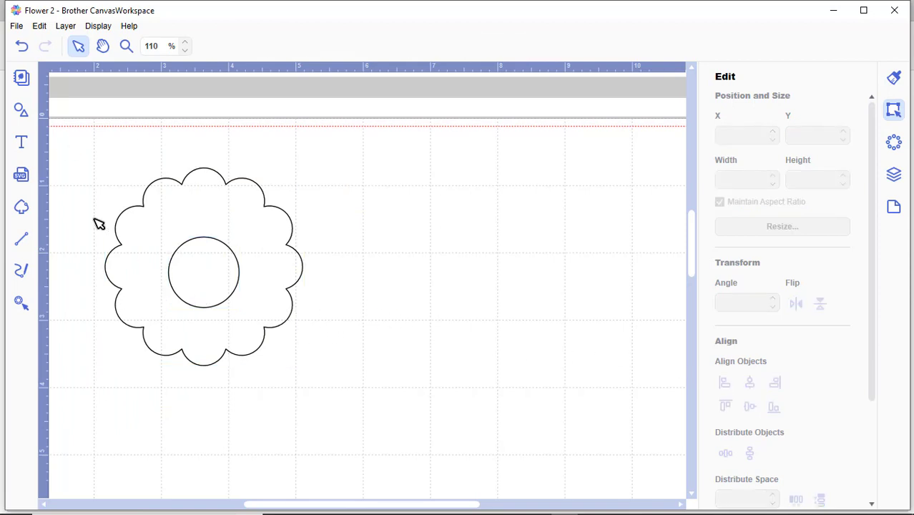
drag(71, 138, 353, 361)
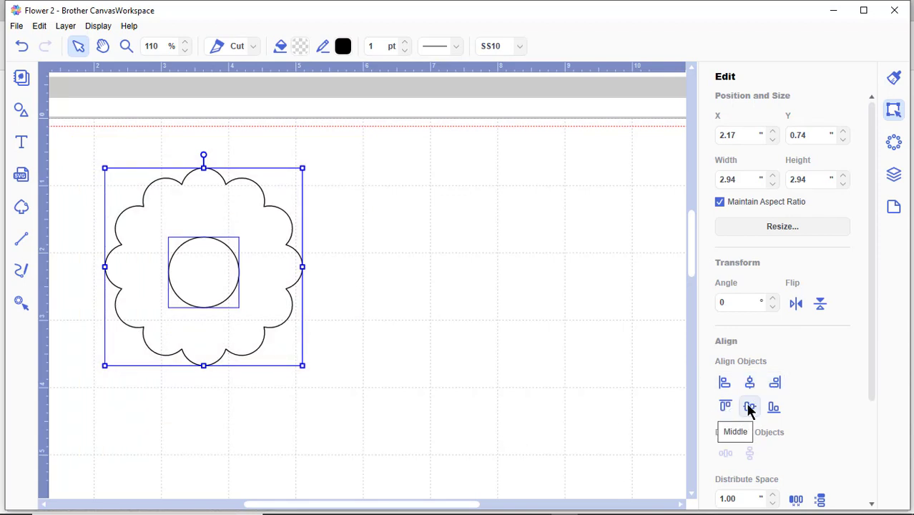
click(530, 382)
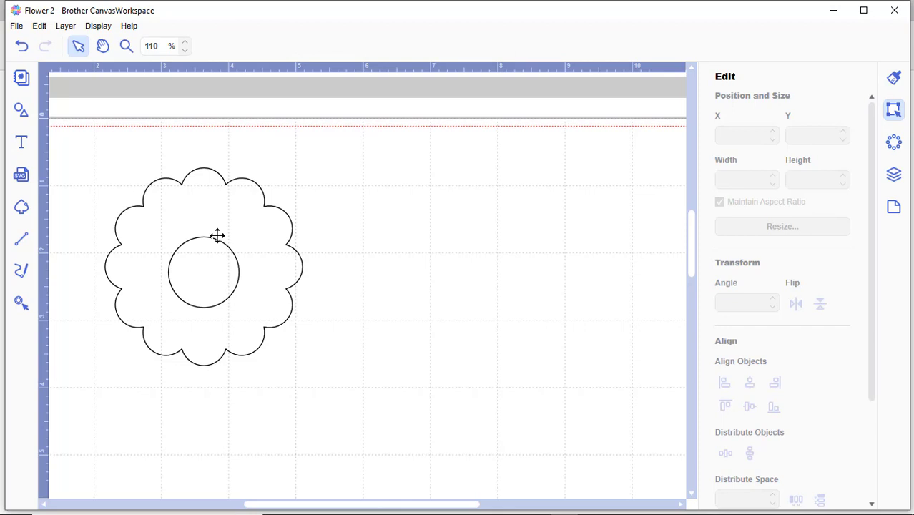
drag(210, 306, 206, 298)
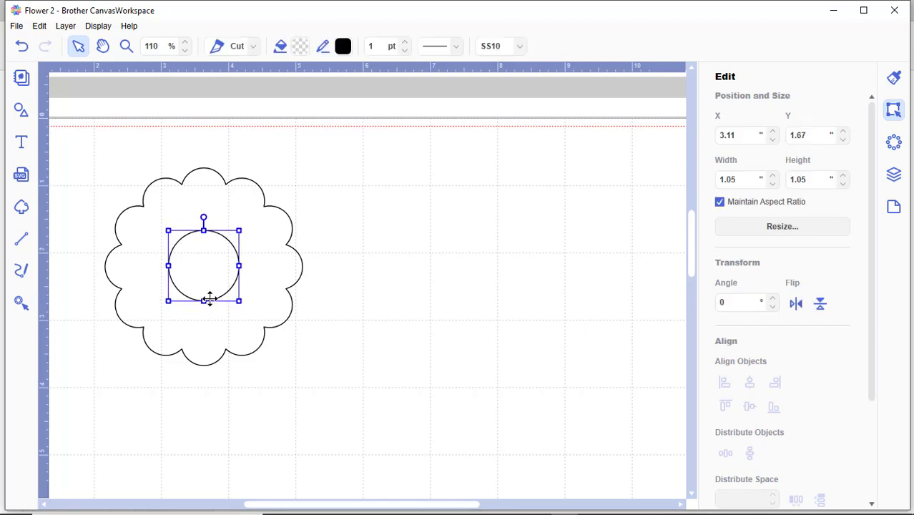
click(419, 346)
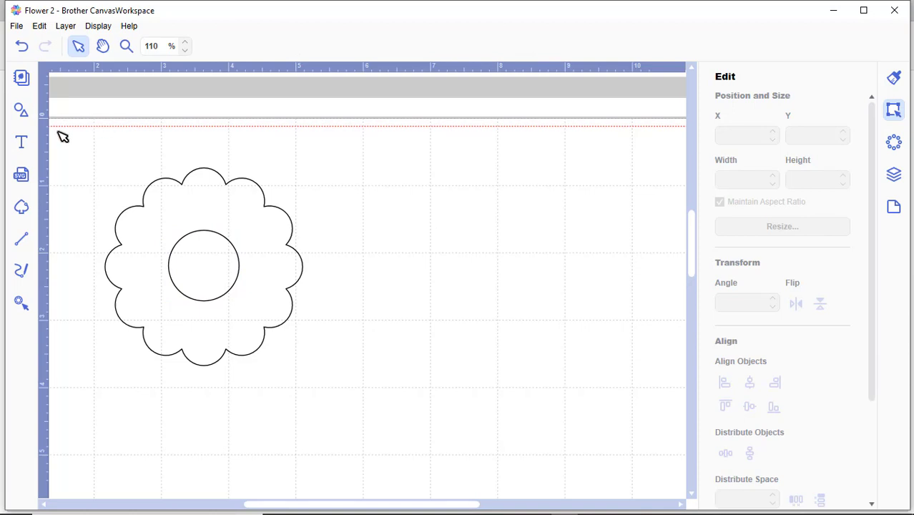
Export the design as the cutting file 'flower 6.fcm' and return to PE-DESIGN 11
click(14, 27)
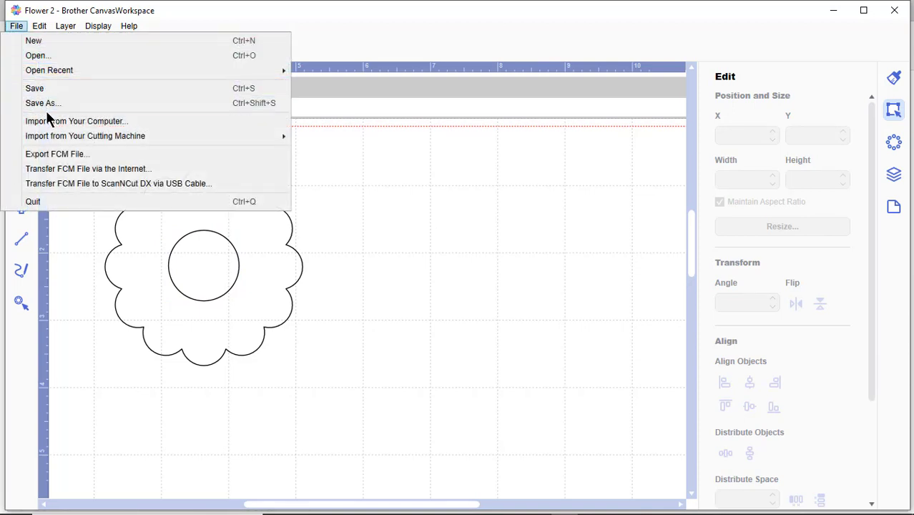
click(63, 156)
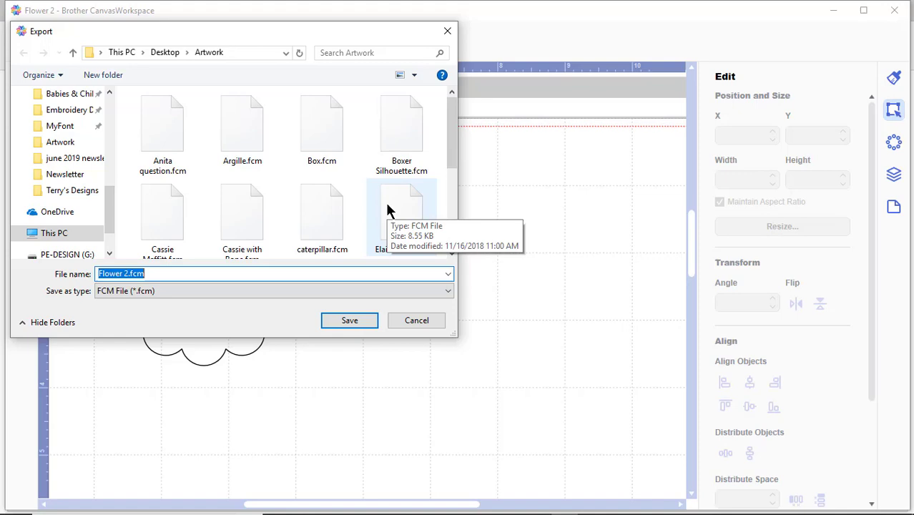
text(flower )
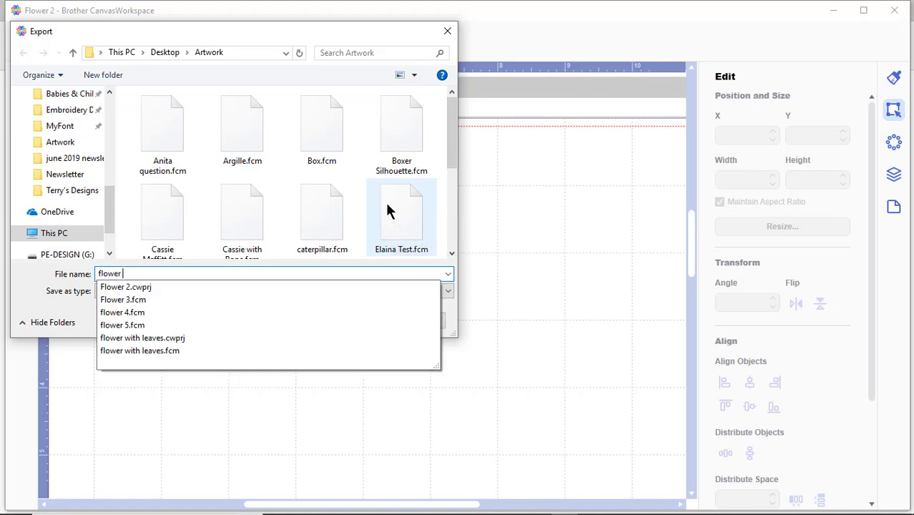
text(6)
key(Return)
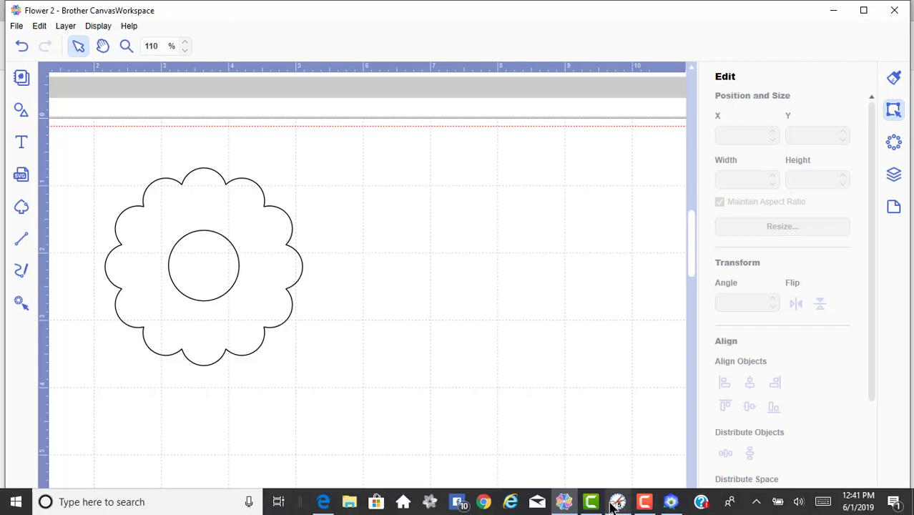
click(671, 504)
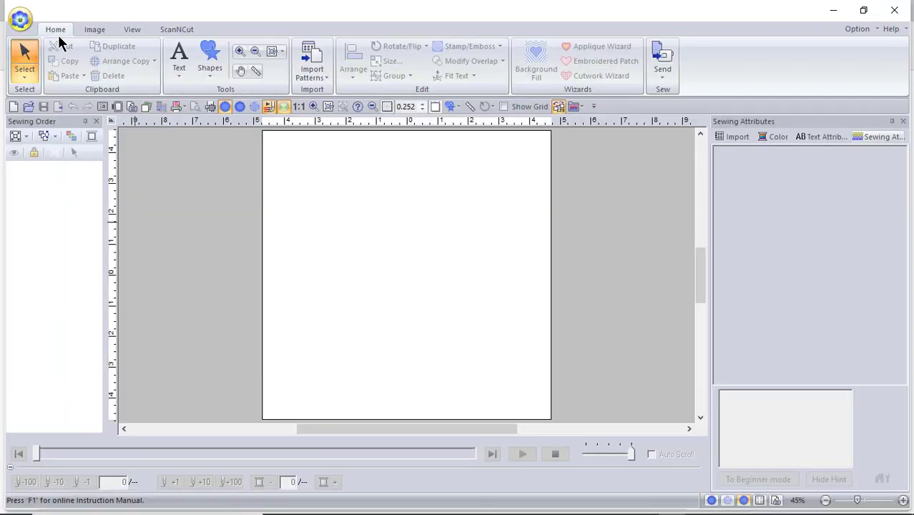
Import flower 6.fcm via ScanNCut as two line-sewn outlines, 2.94 by 2.94 inches
click(177, 28)
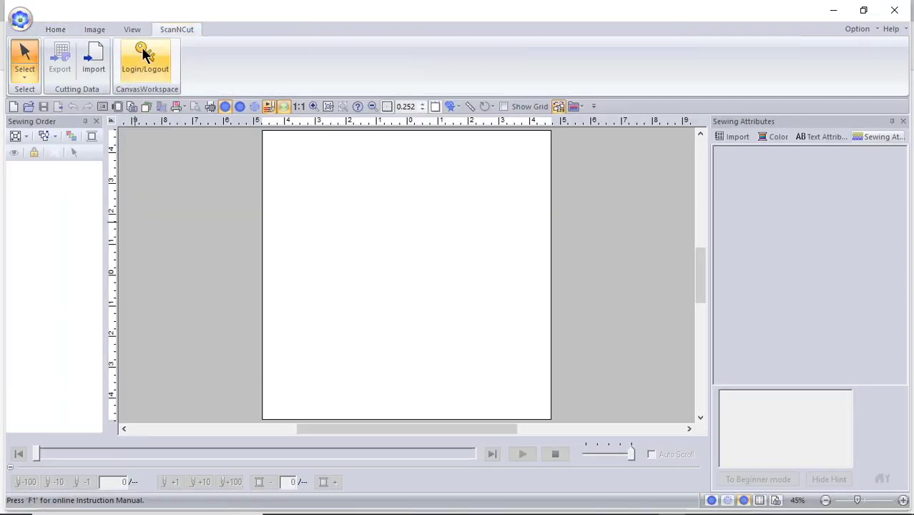
click(100, 60)
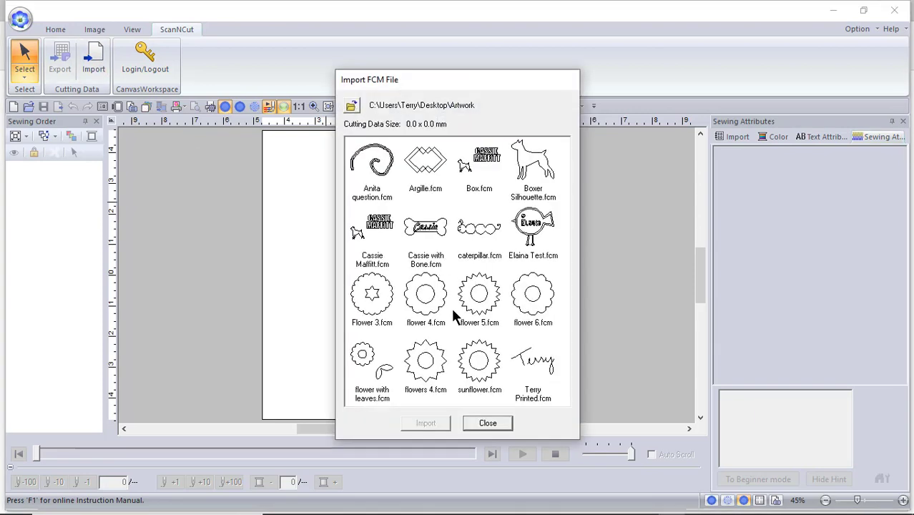
click(542, 300)
click(432, 422)
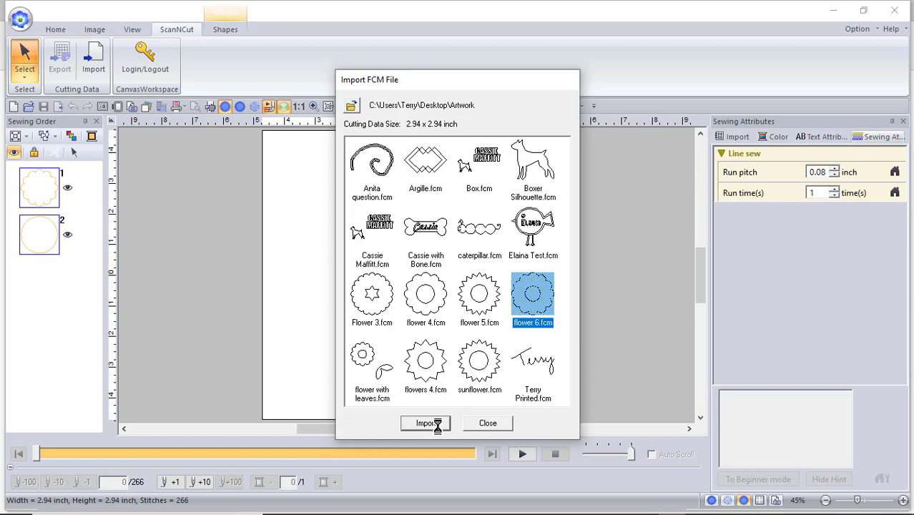
Close the import list and use Selected object zoom to fill the window with the imported flower
click(501, 421)
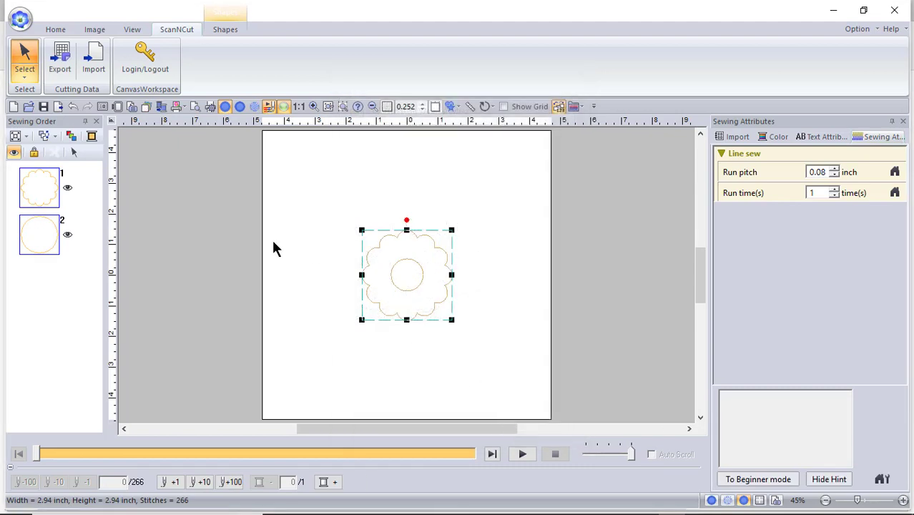
click(56, 31)
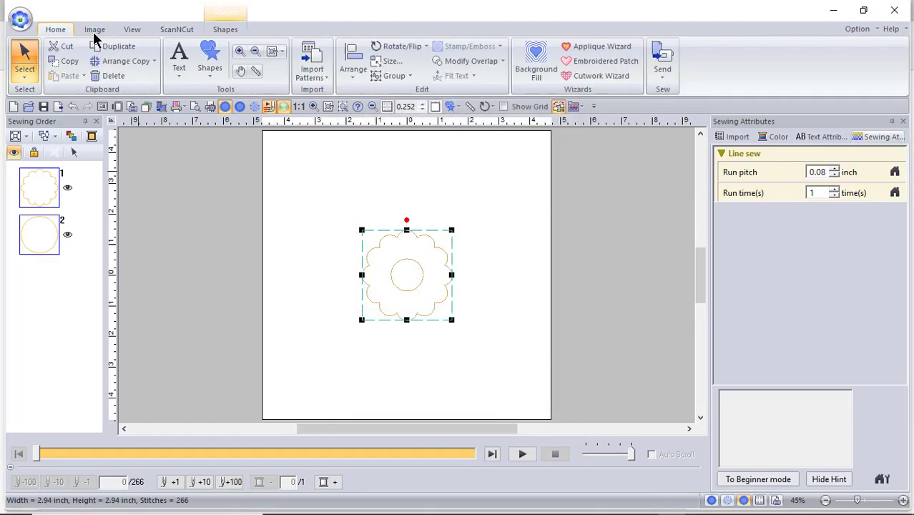
click(280, 52)
click(297, 84)
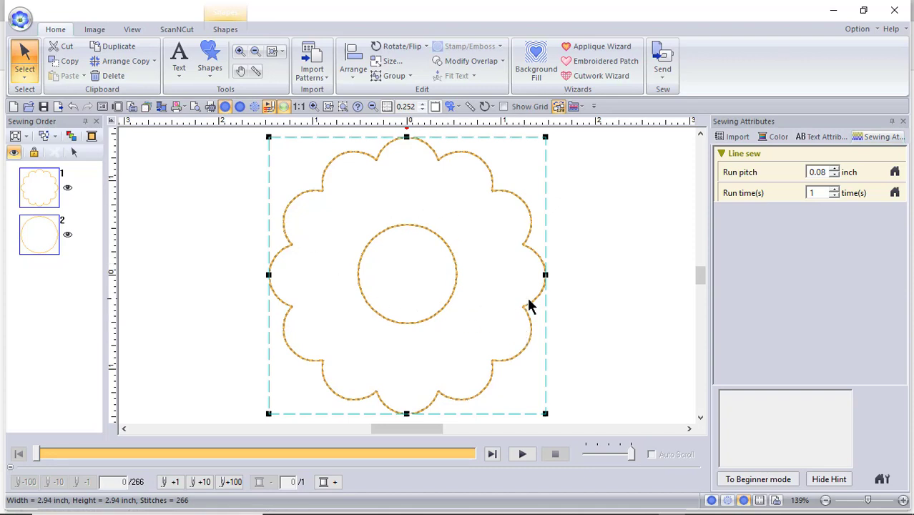
click(312, 75)
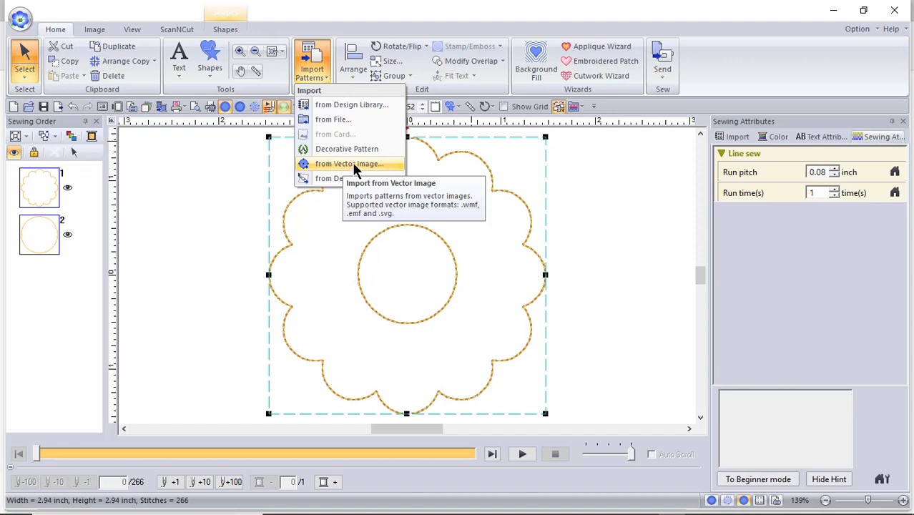
click(601, 215)
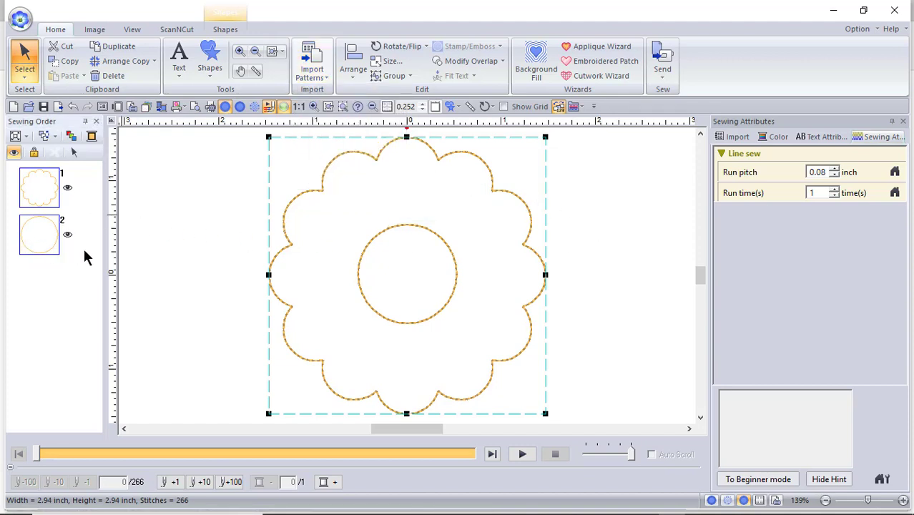
Give the inner circle a green stem-stitch outline and a Flexible Spiral Stitch fill
click(26, 236)
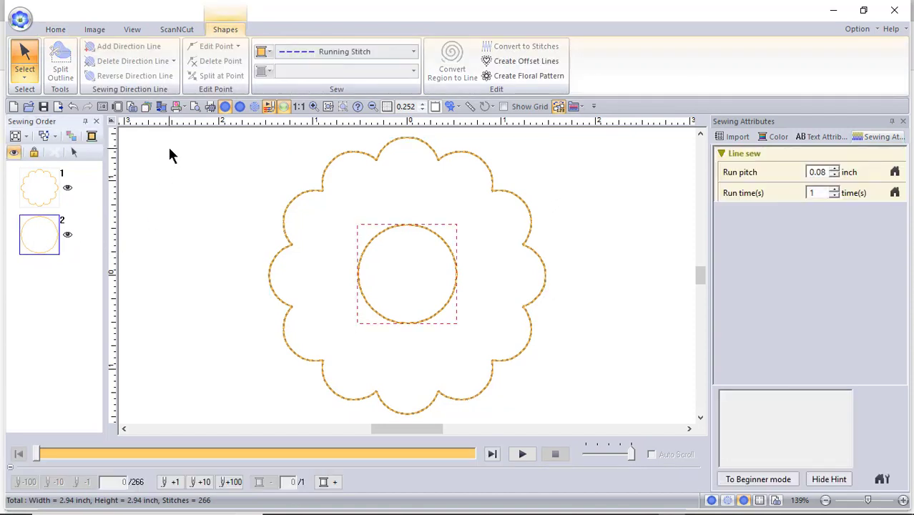
click(75, 150)
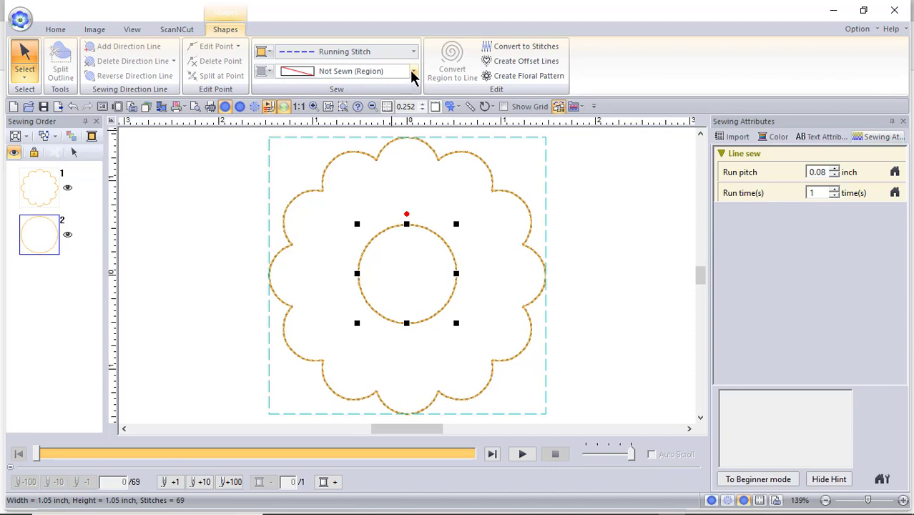
click(266, 53)
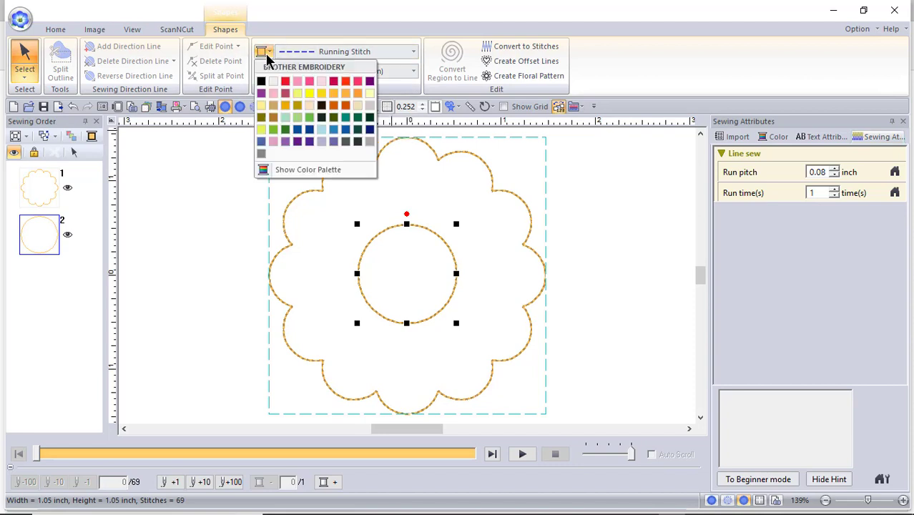
click(273, 130)
click(413, 51)
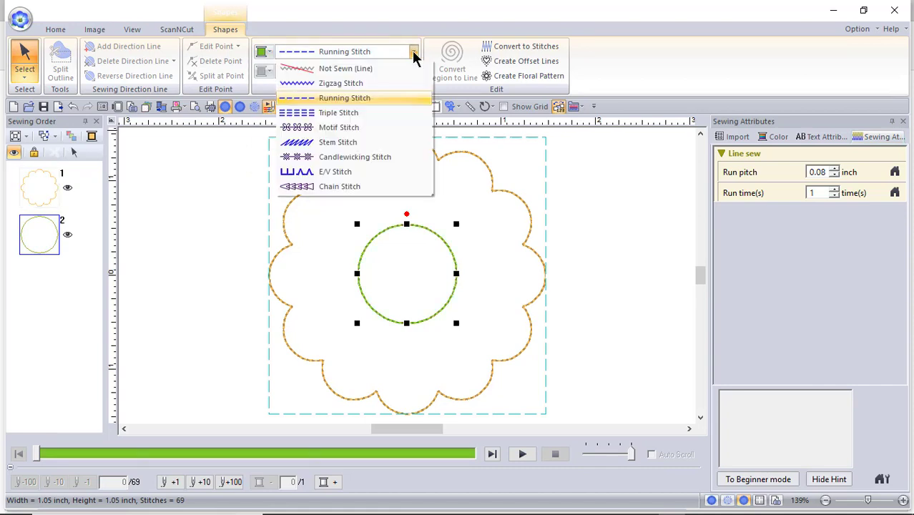
click(325, 143)
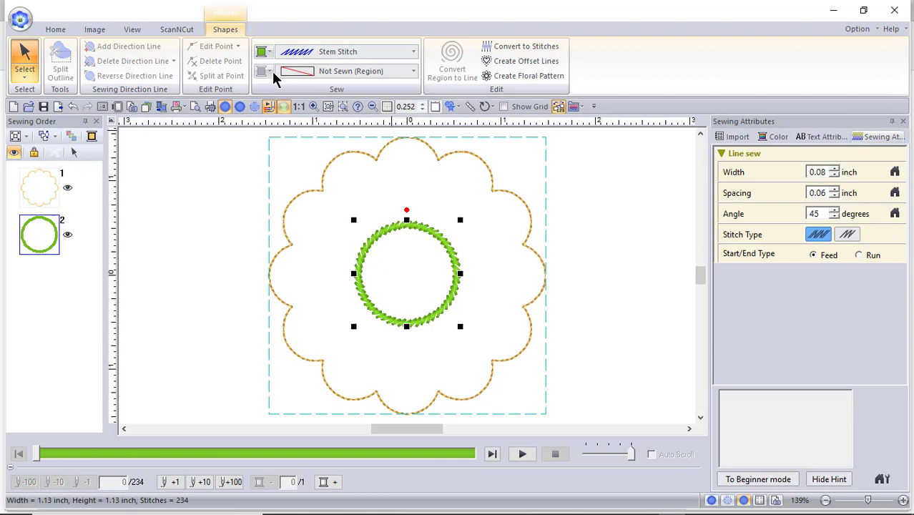
click(311, 72)
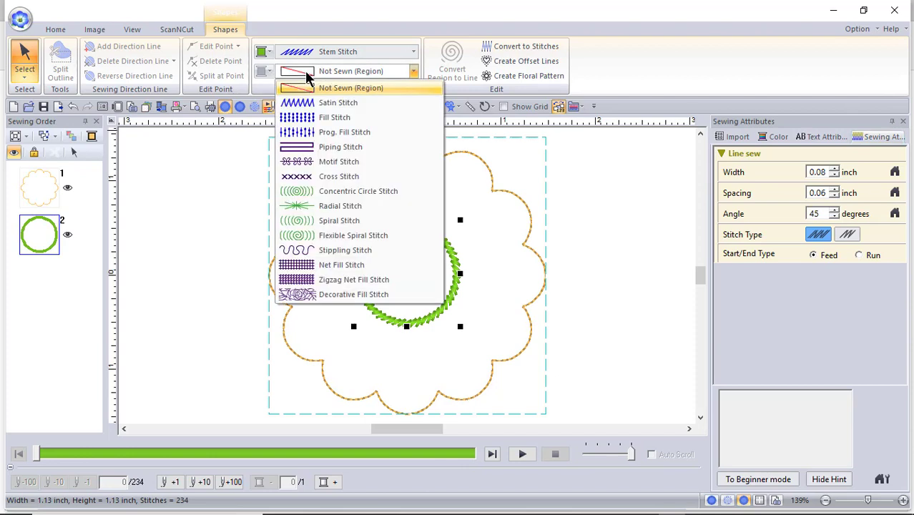
click(324, 236)
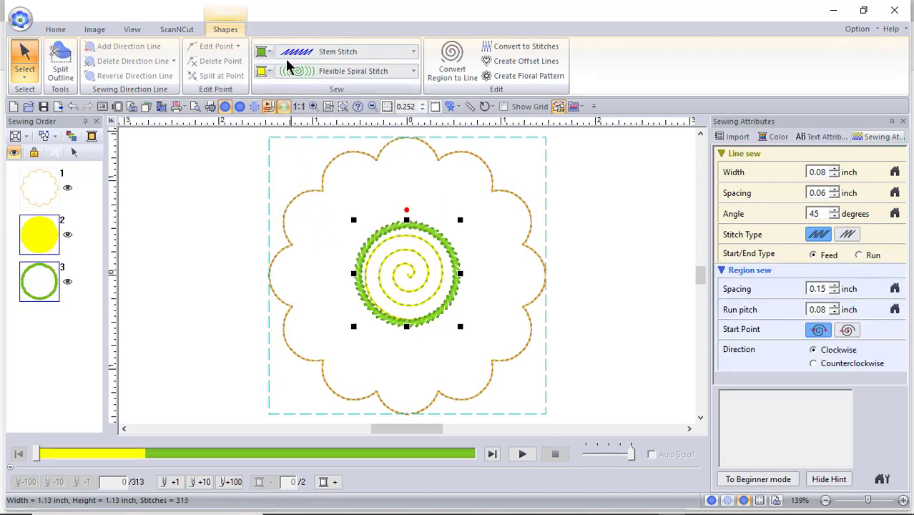
Recolour the centre's spiral fill red and tighten its spacing down toward 0.04 inch
click(268, 72)
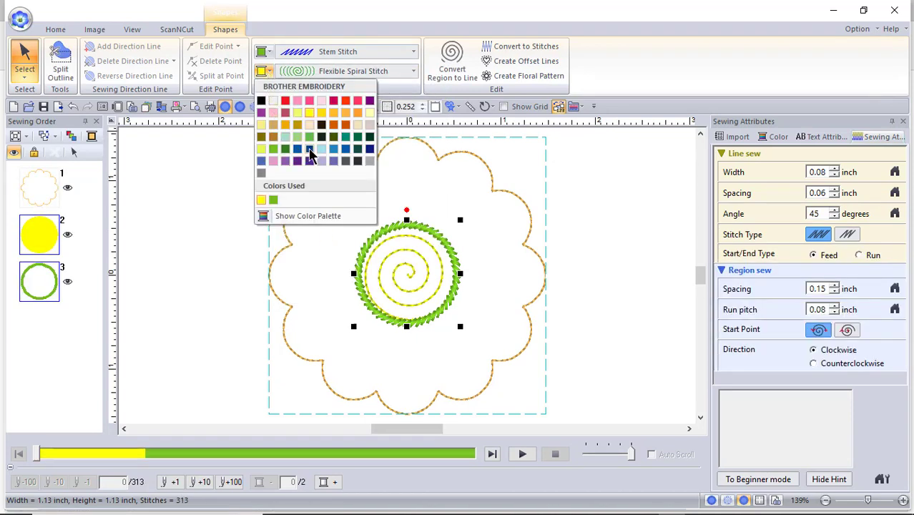
click(285, 101)
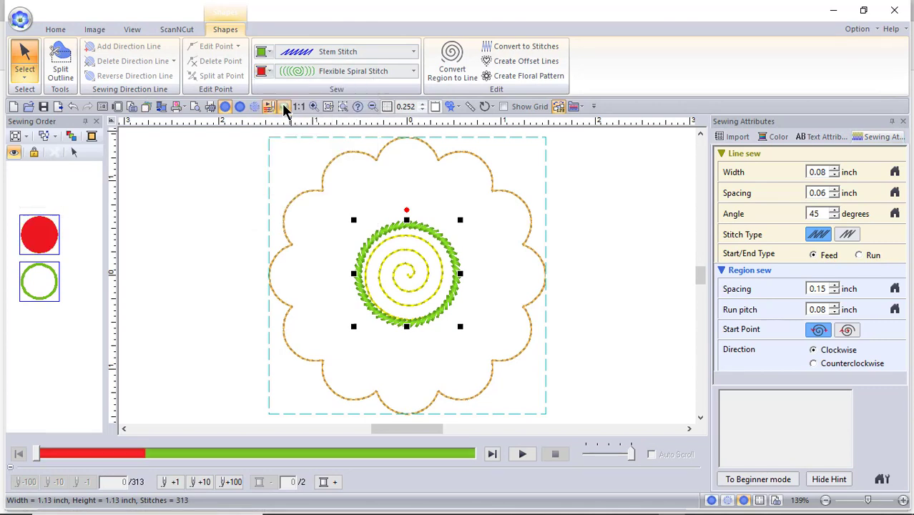
mouse_move(875, 258)
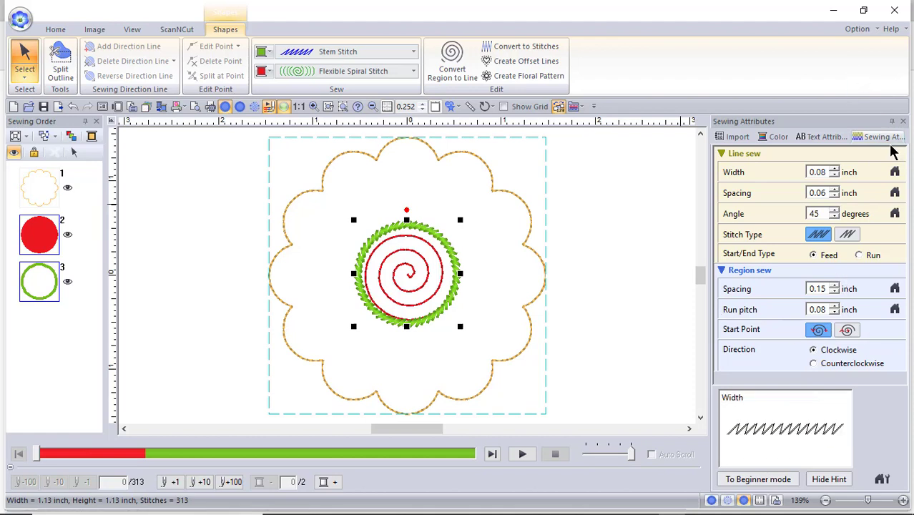
click(834, 292)
click(834, 292)
click(833, 292)
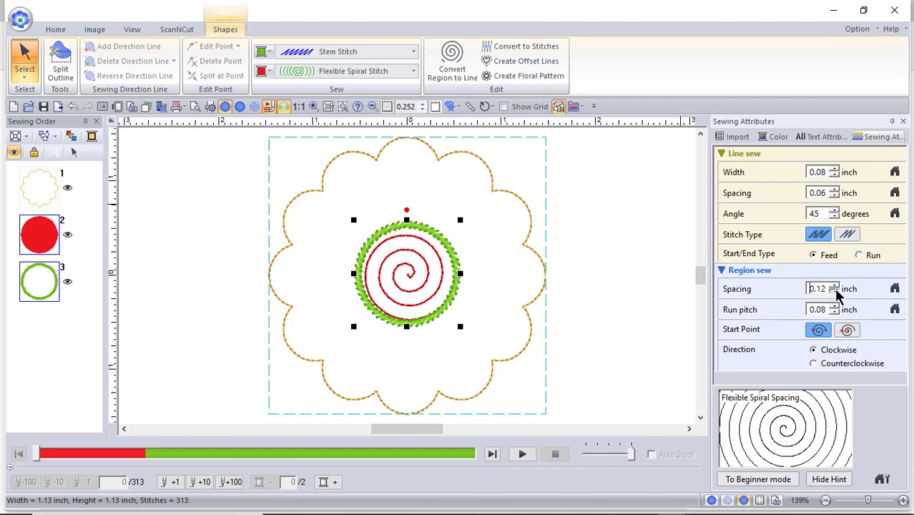
click(833, 292)
click(834, 292)
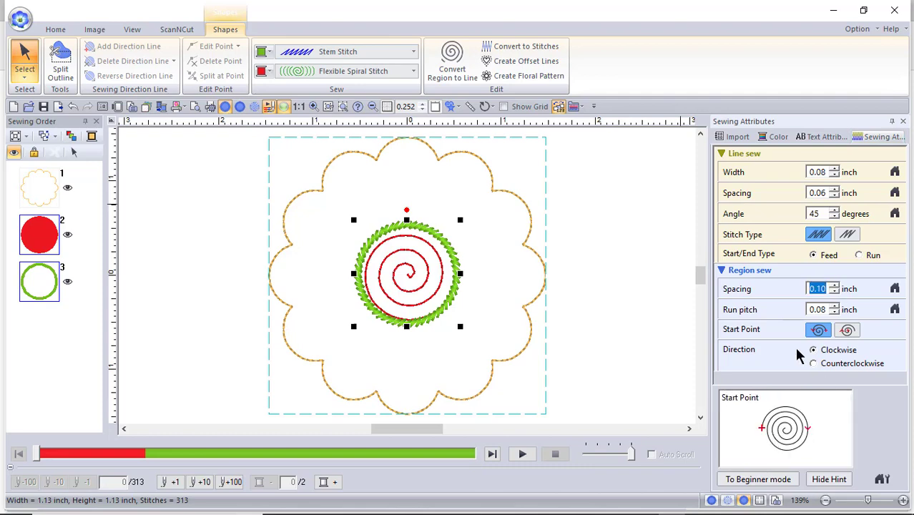
click(834, 292)
click(834, 292)
click(834, 292)
click(834, 292)
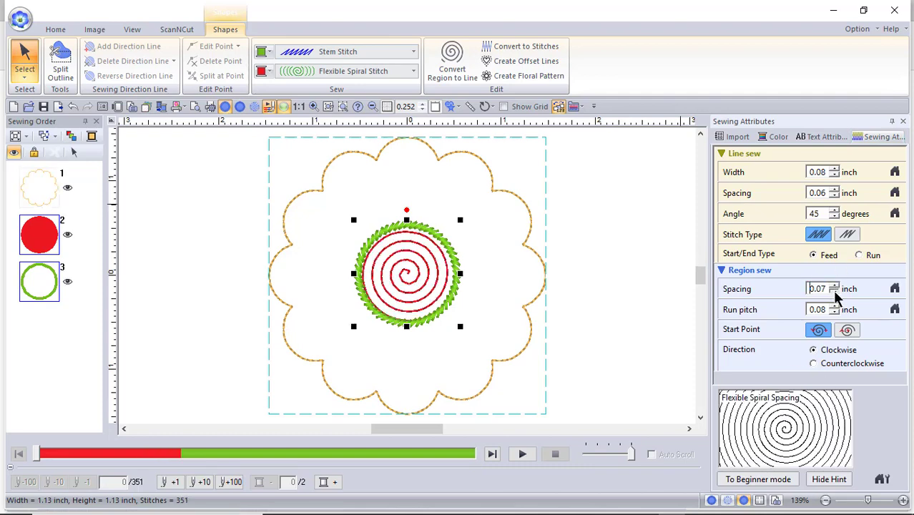
click(834, 292)
click(834, 293)
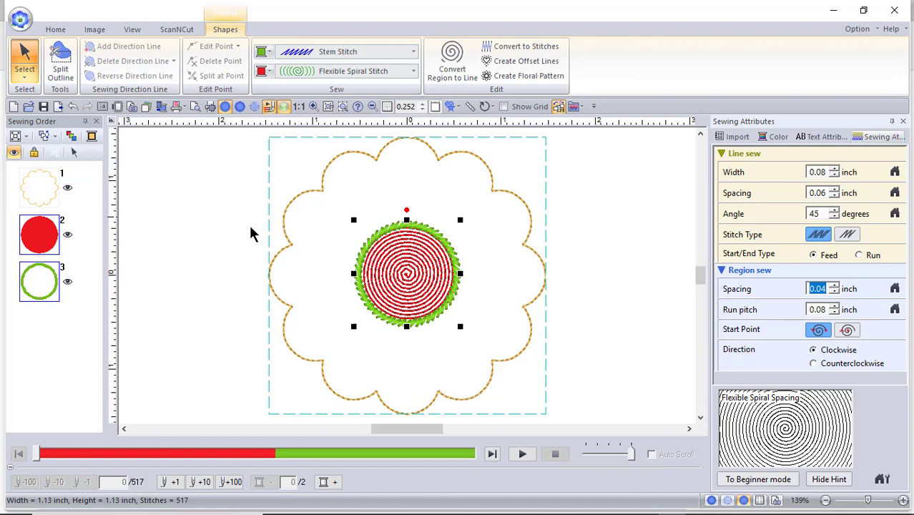
Give the scalloped flower outline a red Zigzag Stitch and a Flexible Spiral Stitch fill
click(40, 187)
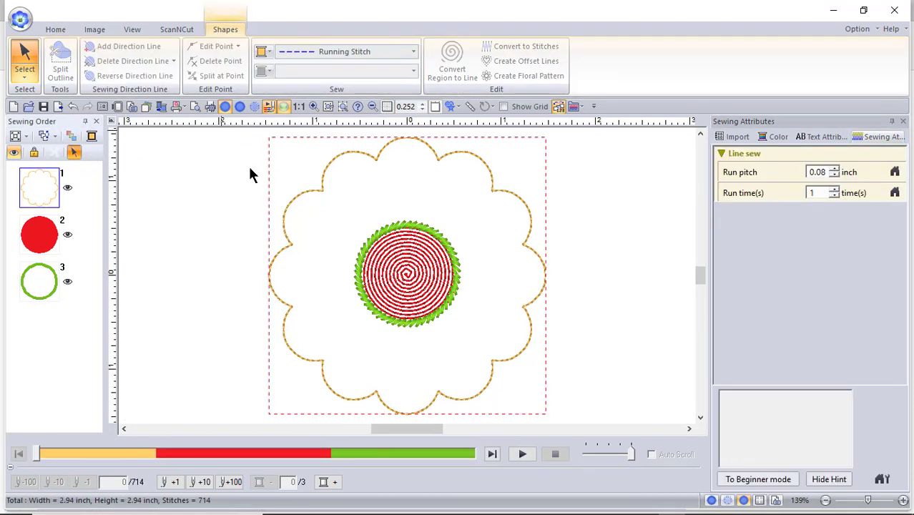
click(414, 52)
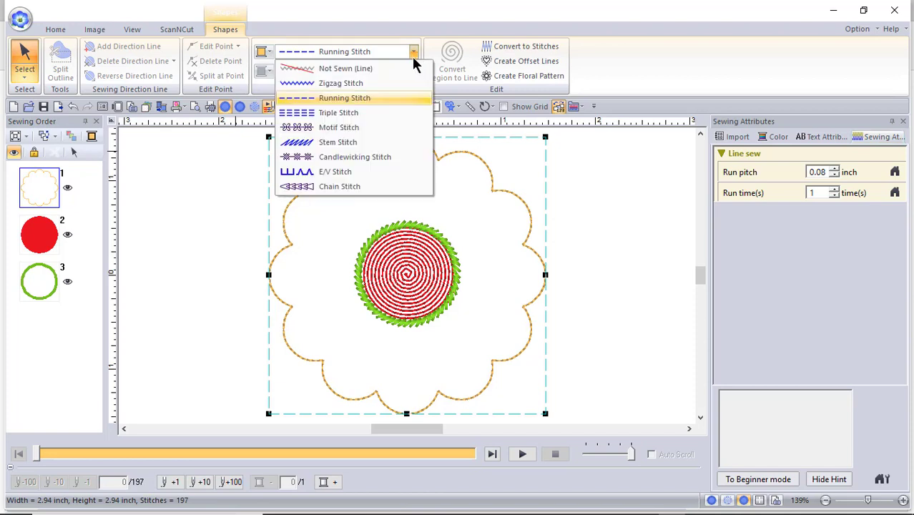
click(348, 88)
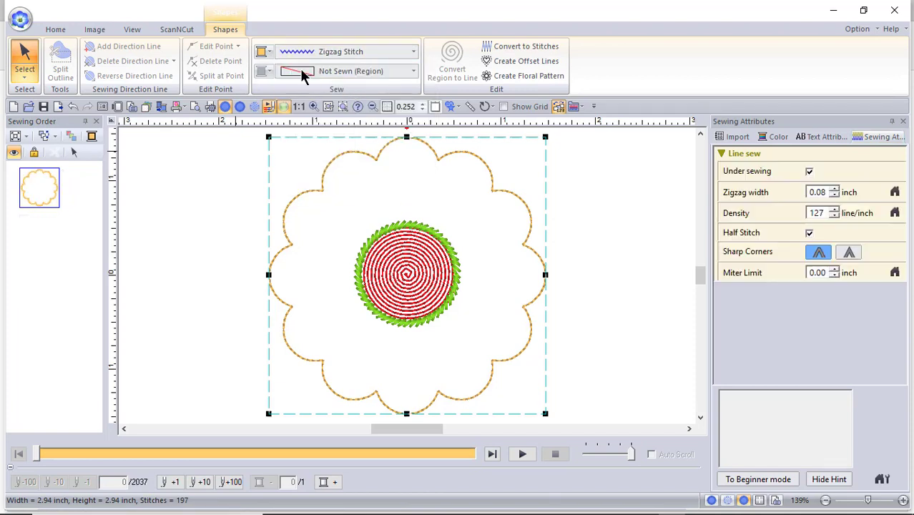
click(268, 54)
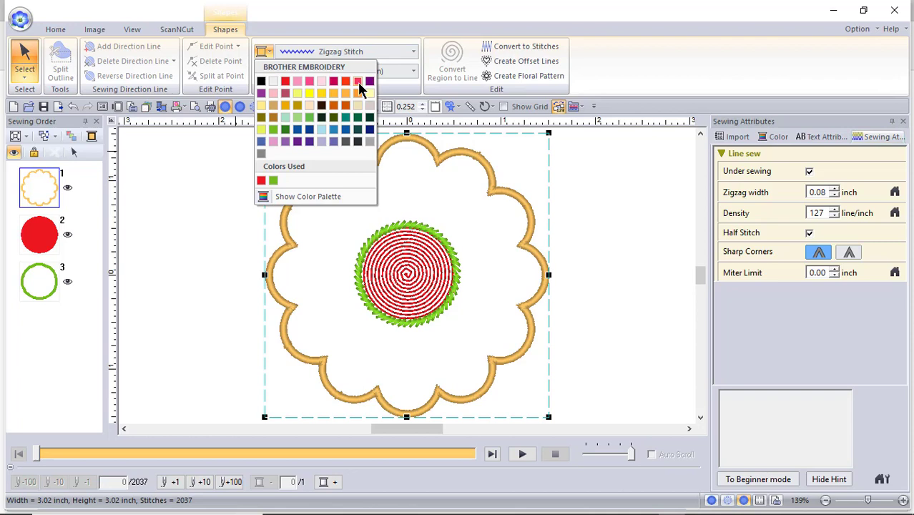
click(285, 82)
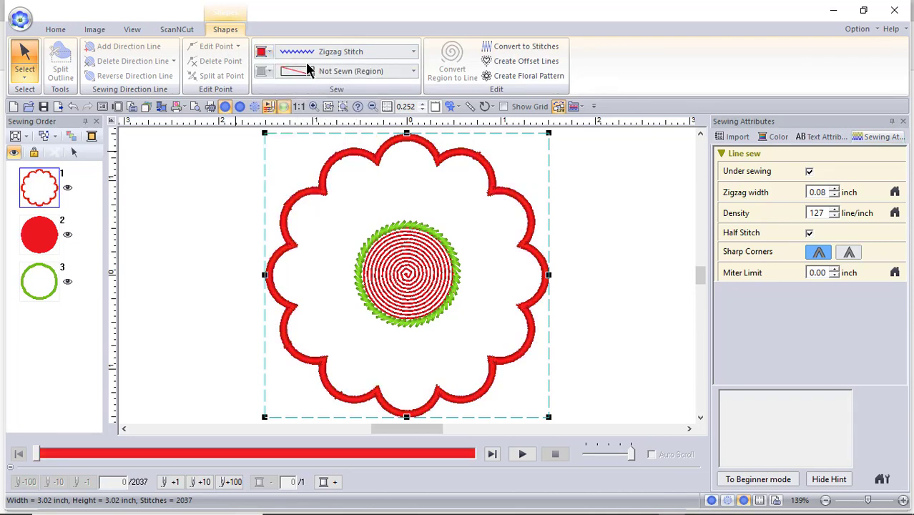
click(412, 71)
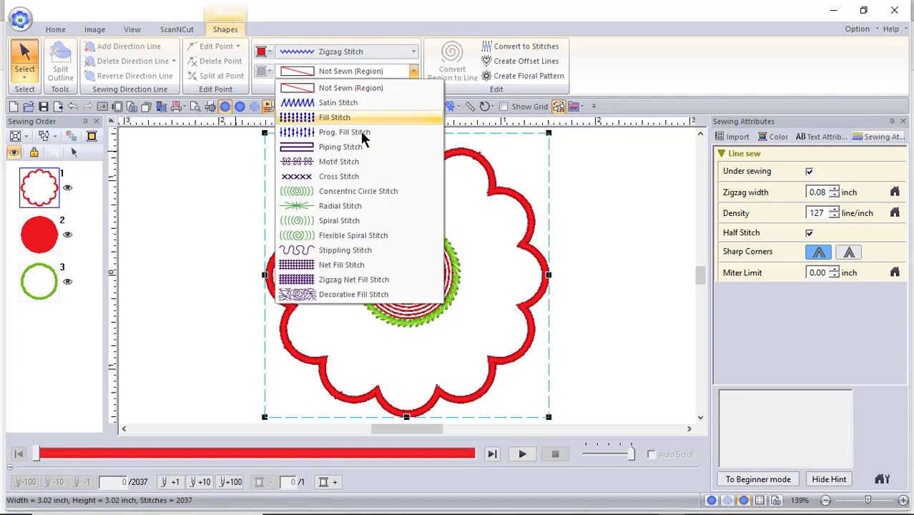
click(343, 235)
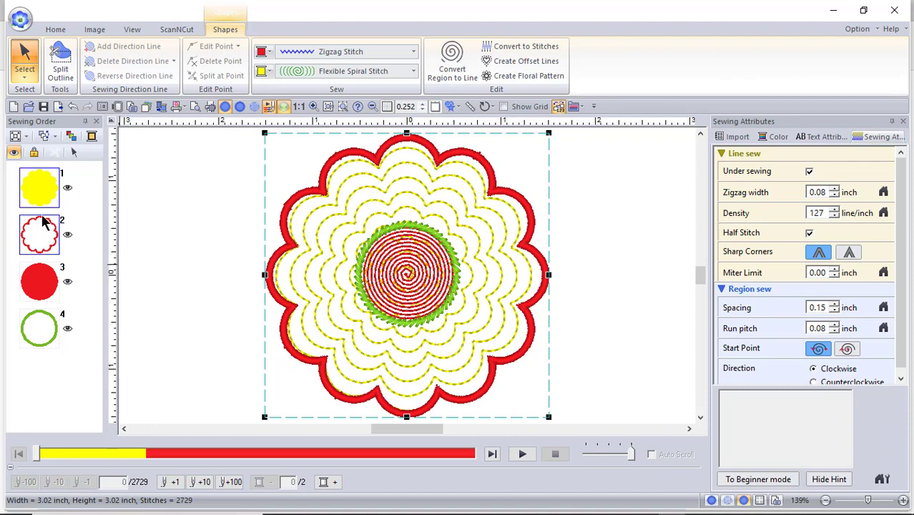
Select the whole flower and apply Set hole sewing so the fill skips the centre
drag(8, 171, 108, 353)
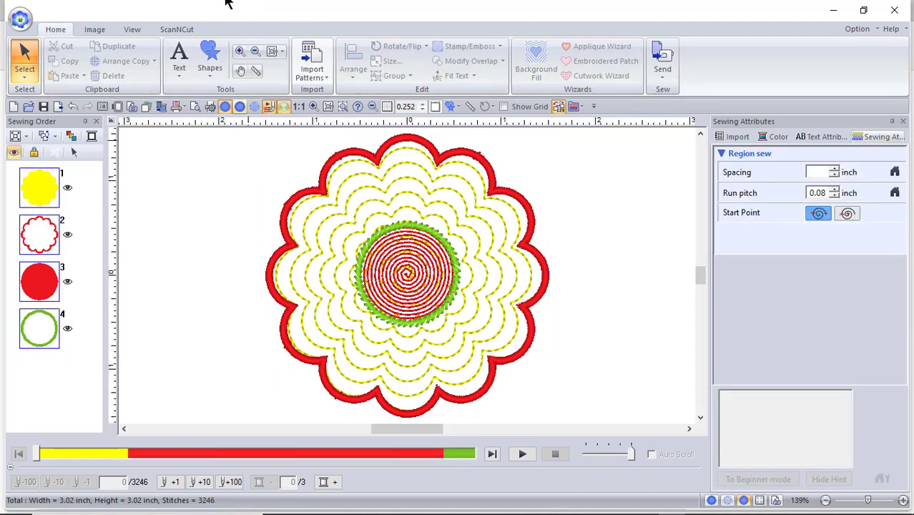
click(74, 151)
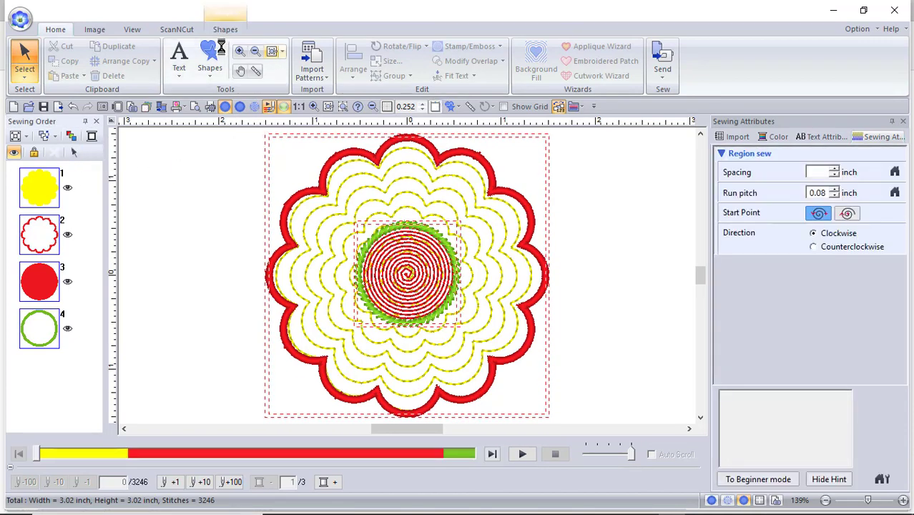
click(25, 57)
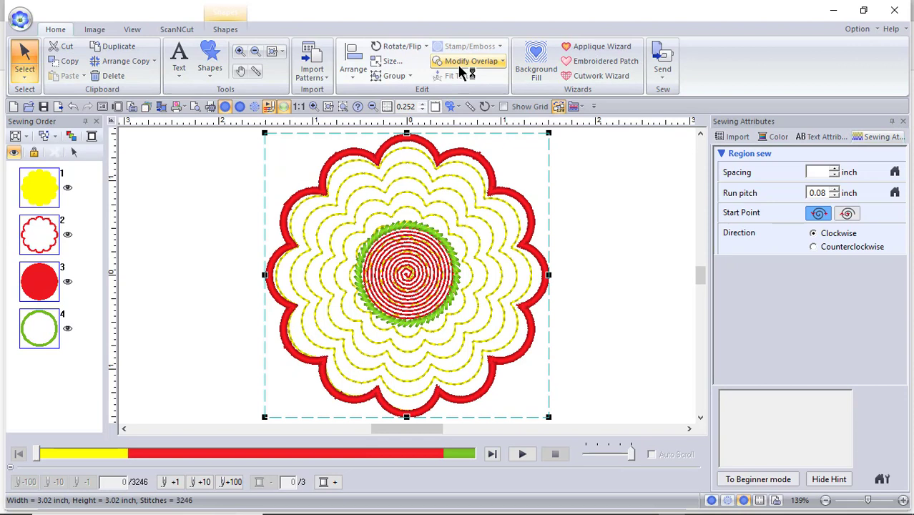
click(470, 62)
click(487, 131)
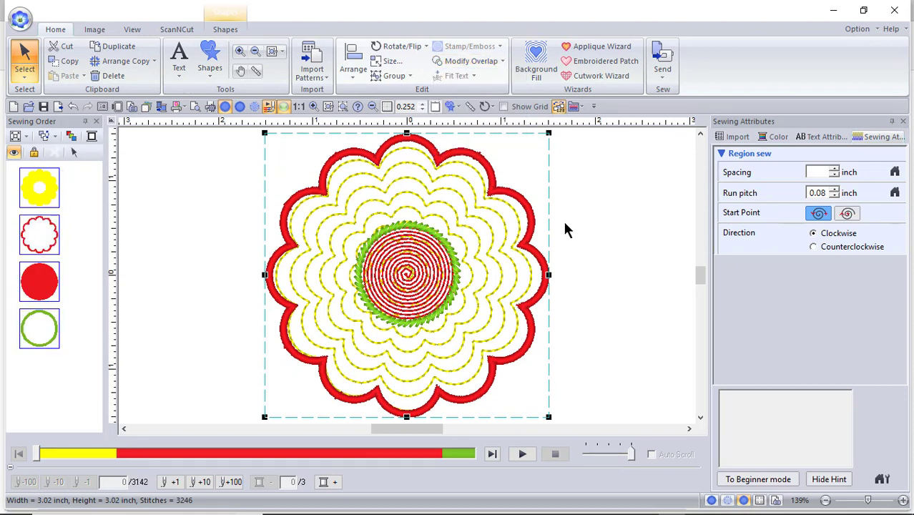
click(637, 238)
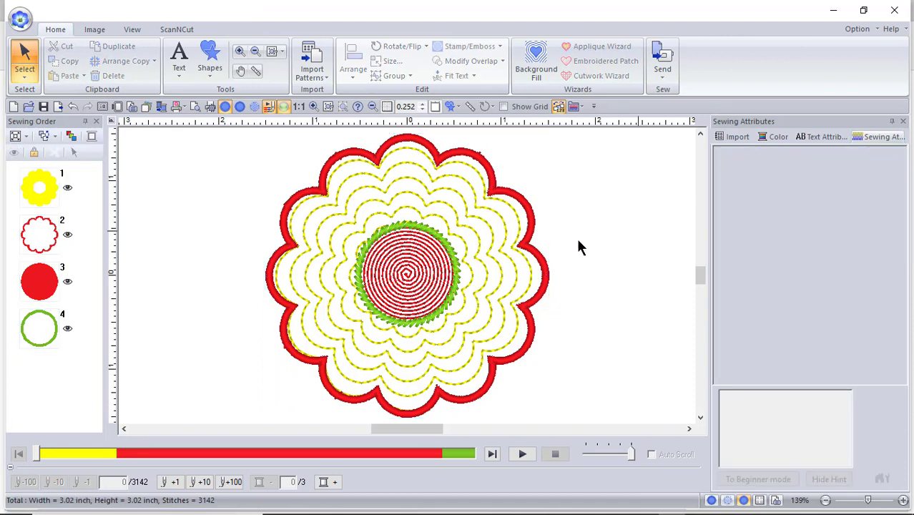
Preview the stitch-out, then move the centre and ring to the top of the Sewing Order
click(522, 453)
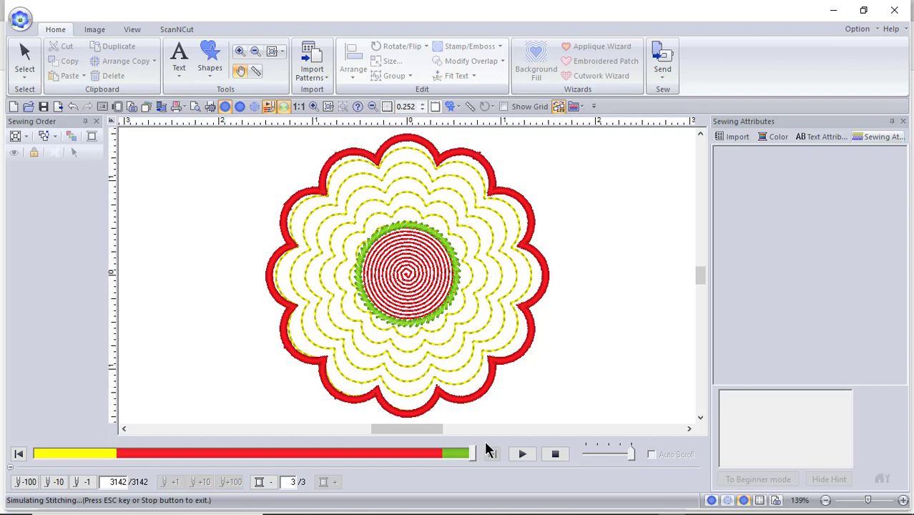
click(554, 454)
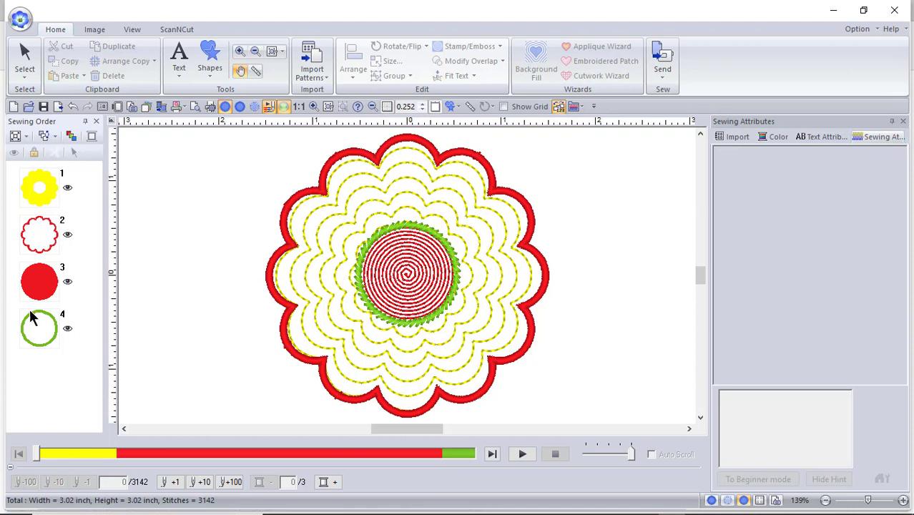
drag(4, 335, 39, 180)
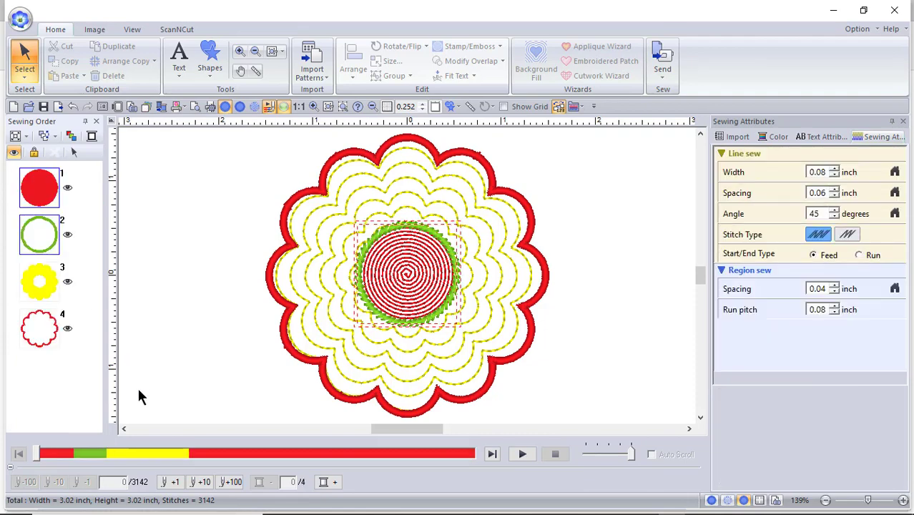
click(522, 453)
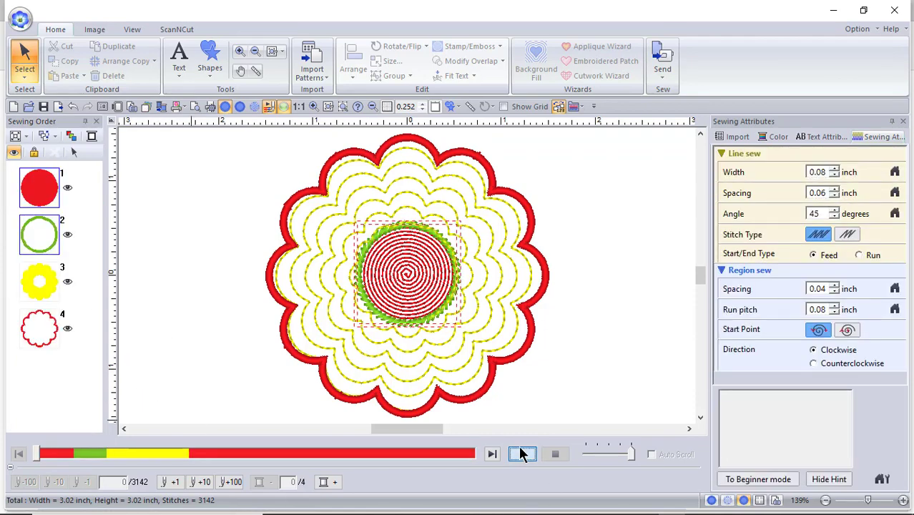
drag(630, 450, 608, 450)
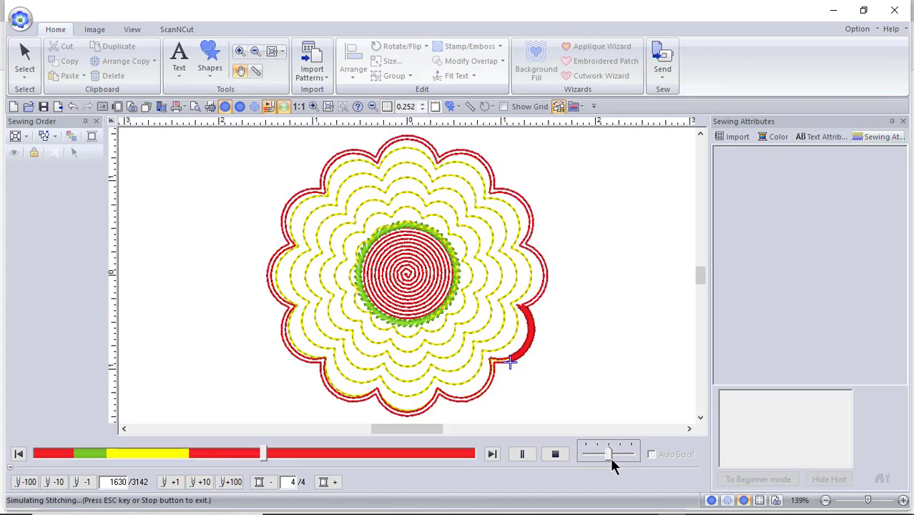
click(553, 455)
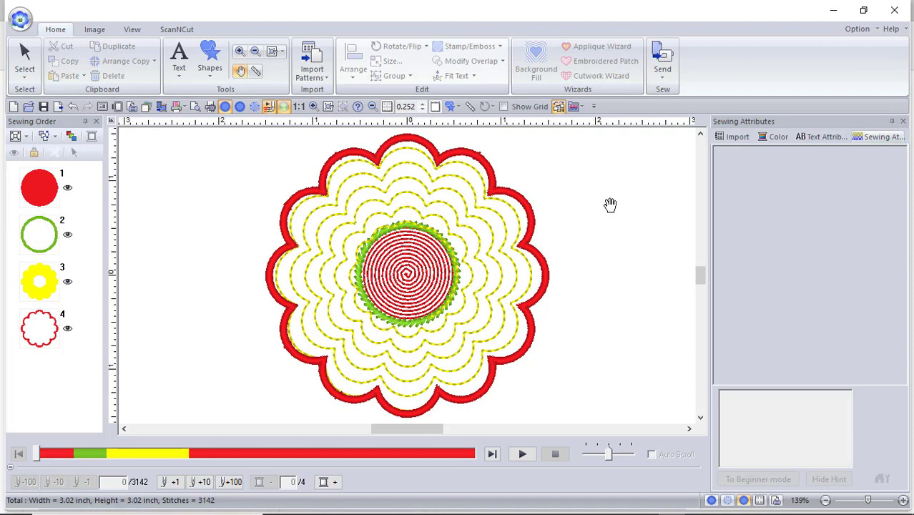
mouse_move(669, 509)
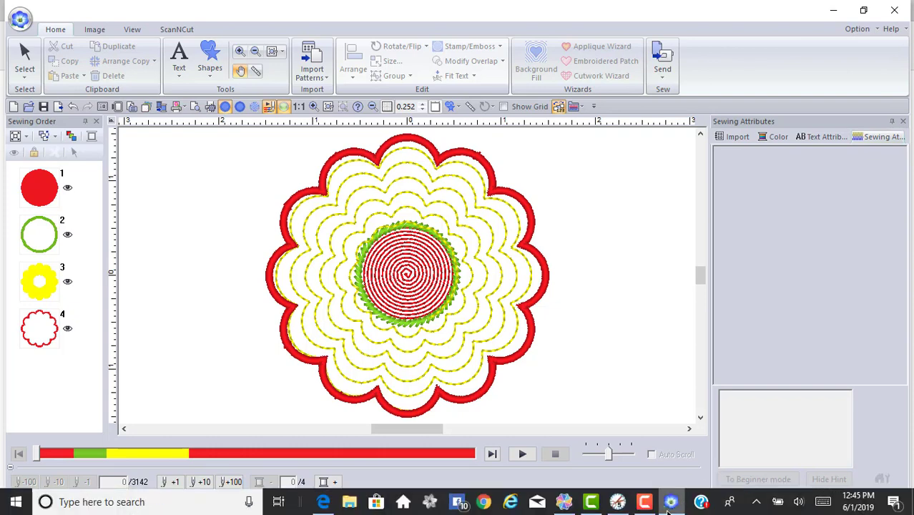